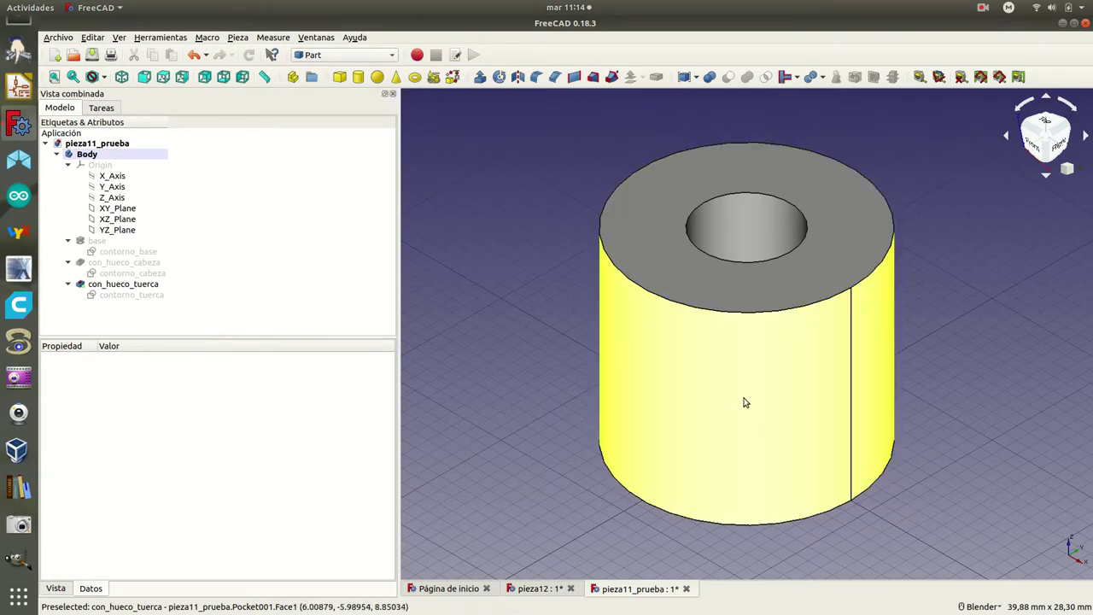
- Select the cylinder's top ring face and bring up the workbench list
left_click(648, 249)
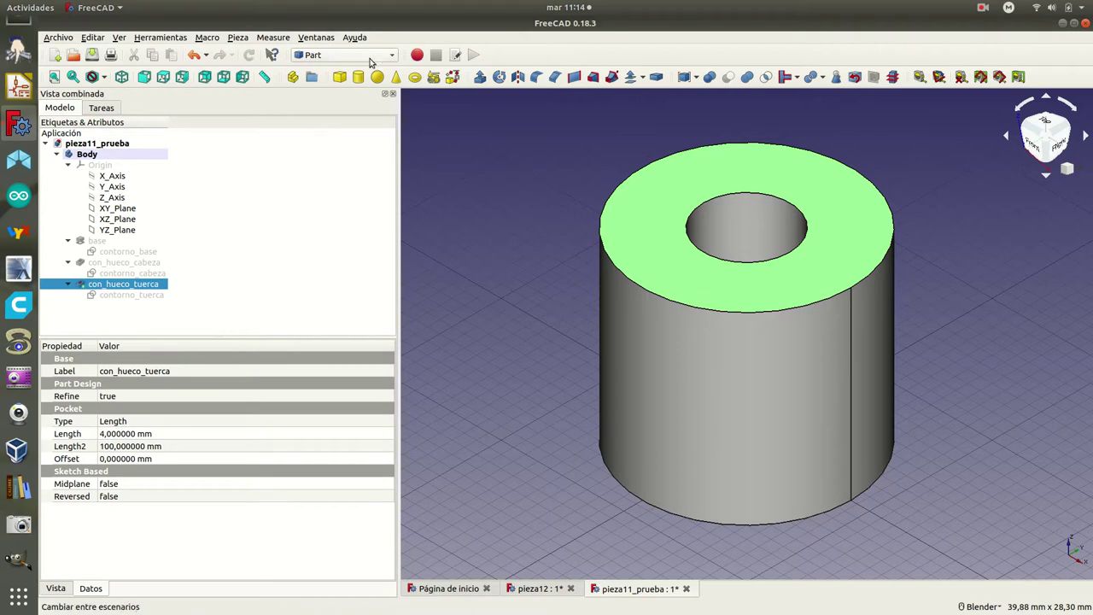
left_click(392, 56)
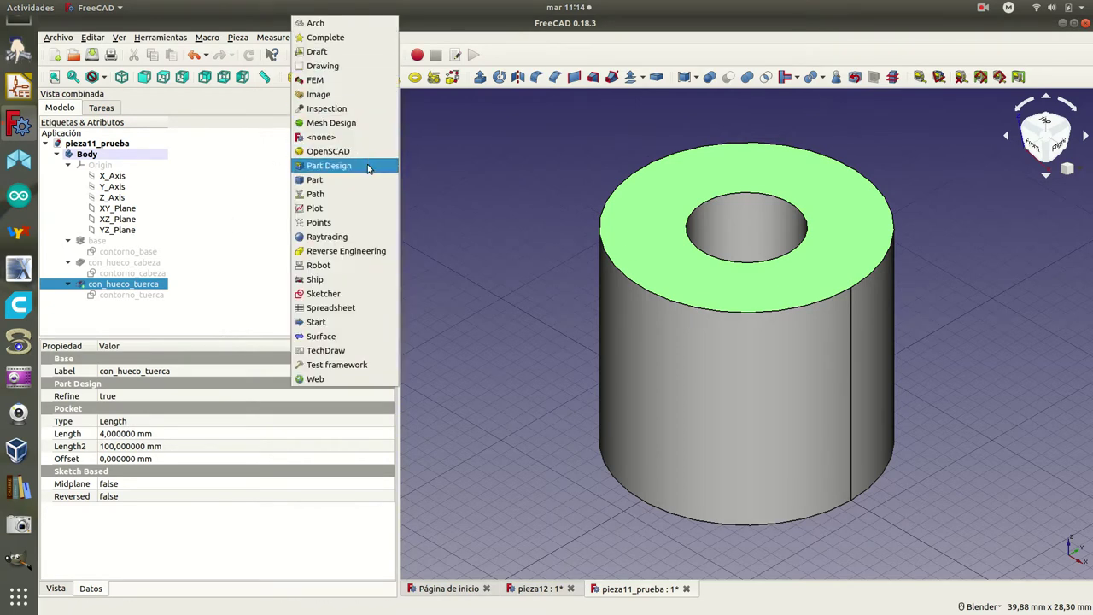
- In Part Design, start a sketch on the top face and draw a 3-sided regular polygon
left_click(370, 166)
left_click(85, 145)
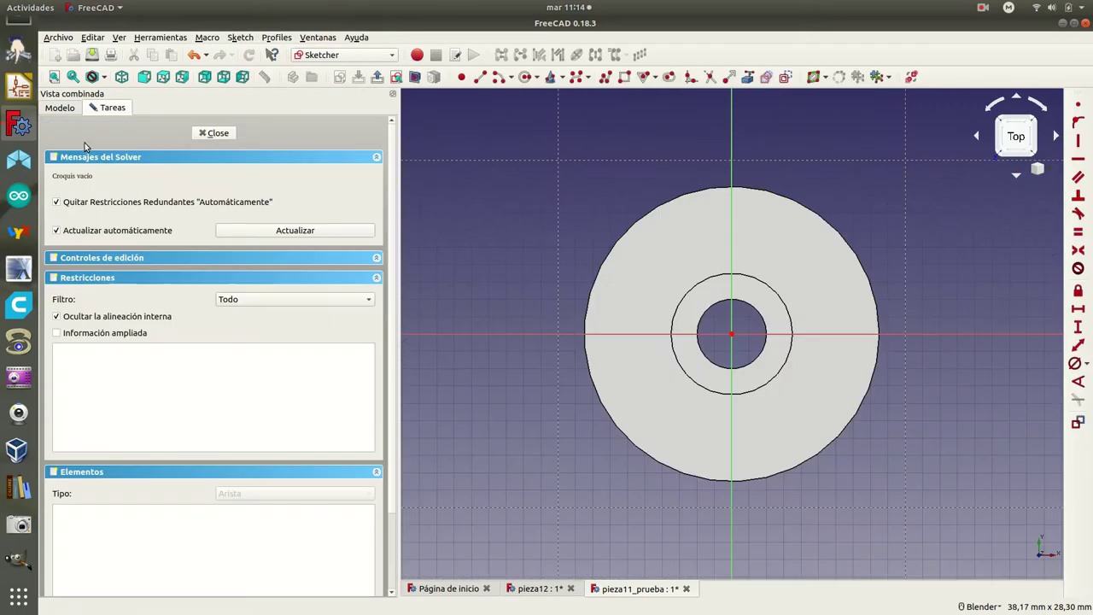
left_click(645, 77)
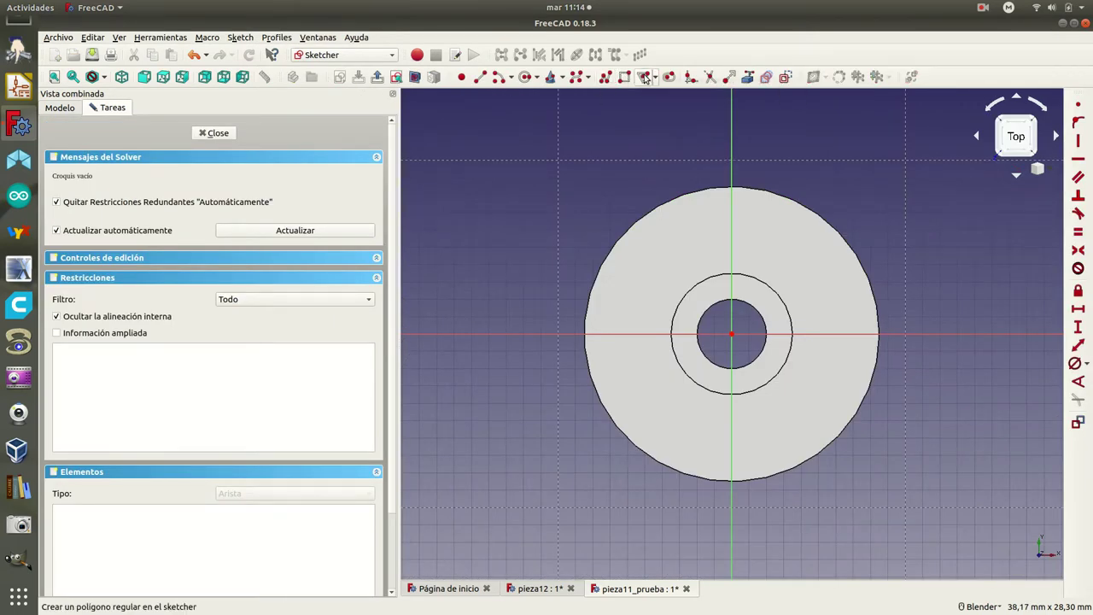
left_click(706, 168)
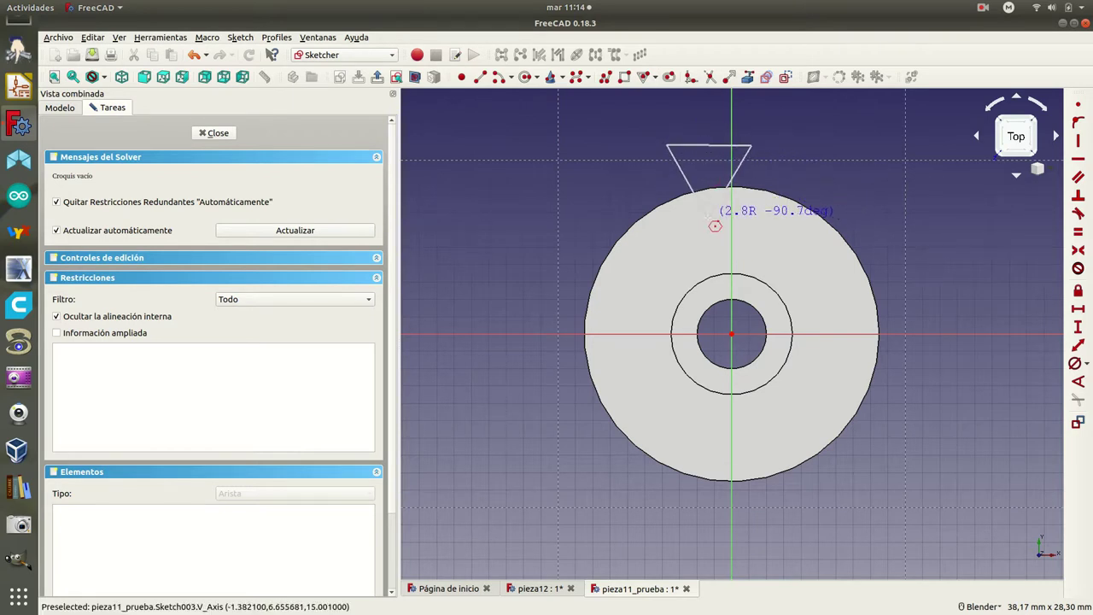
left_click(708, 217)
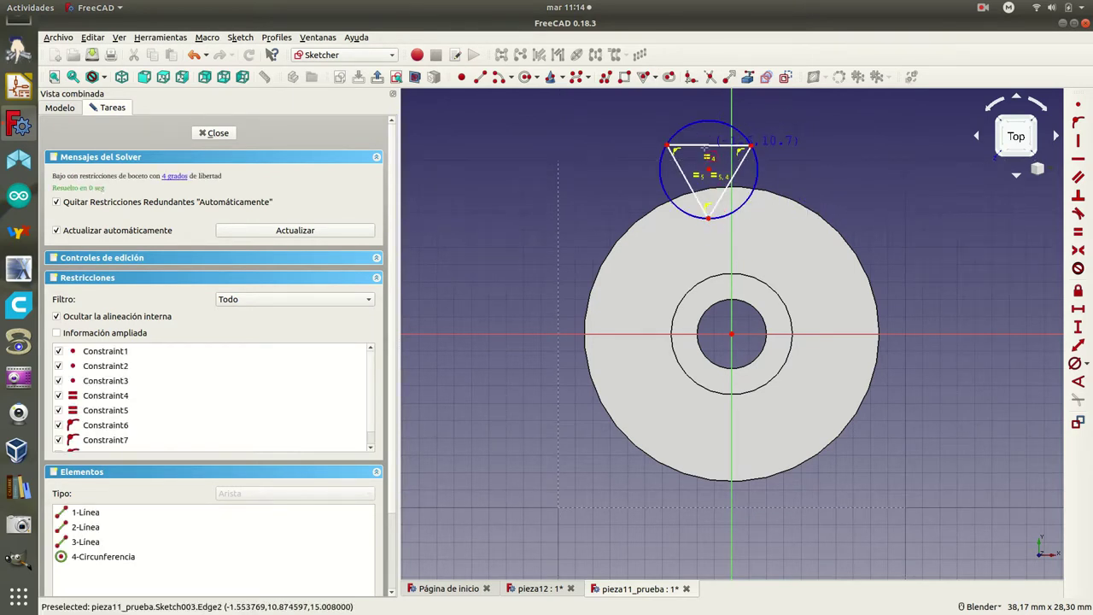
right_click(705, 150)
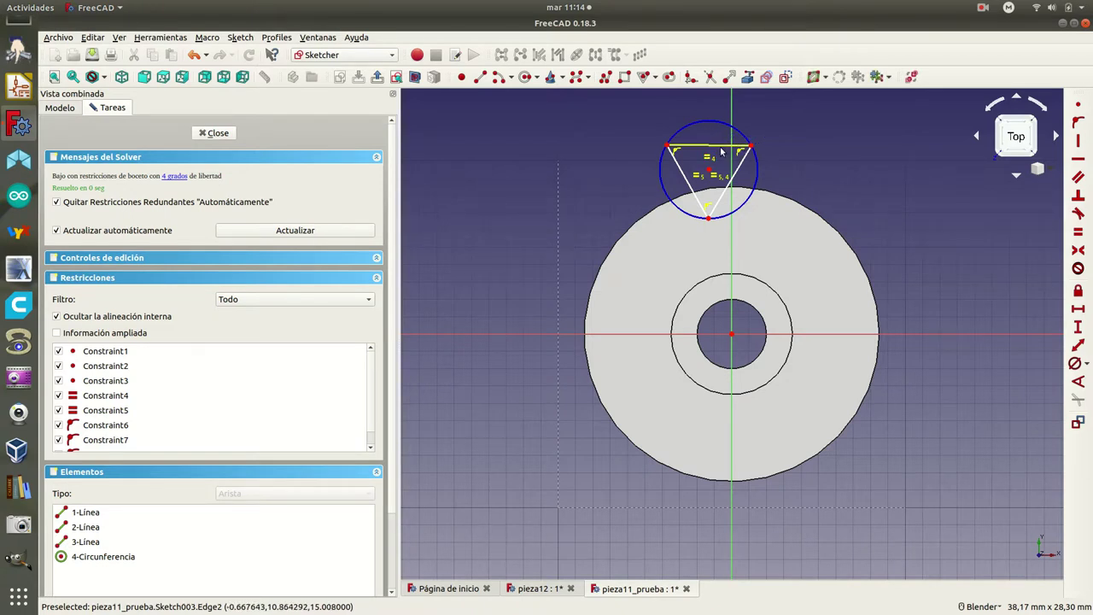
- Constrain the triangle: top edge horizontal, bottom corner on the vertical axis, top corners symmetric
left_click(718, 147)
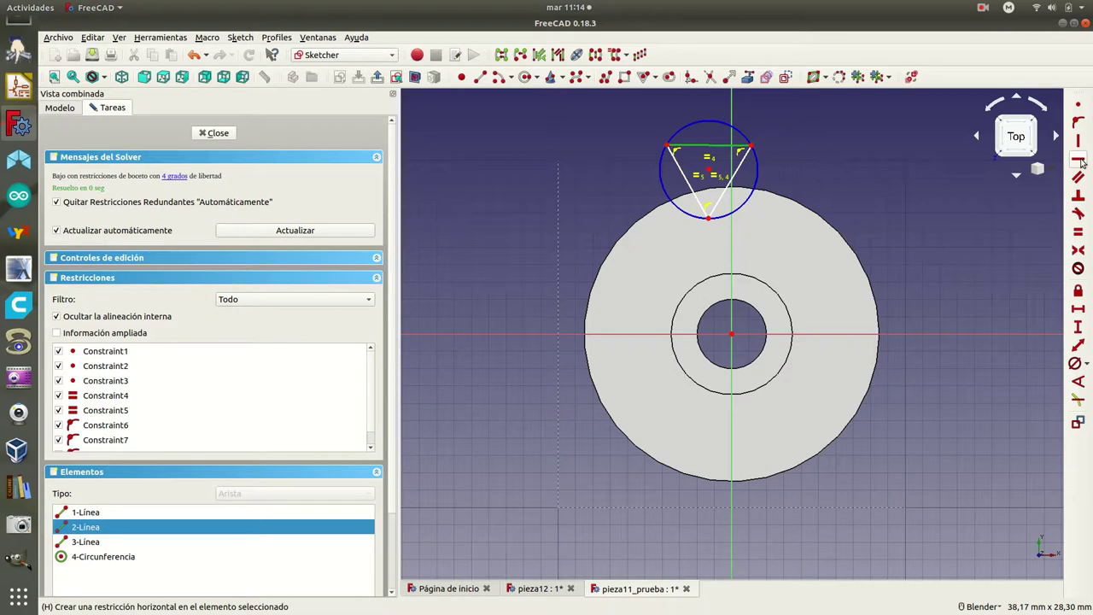
left_click(1078, 160)
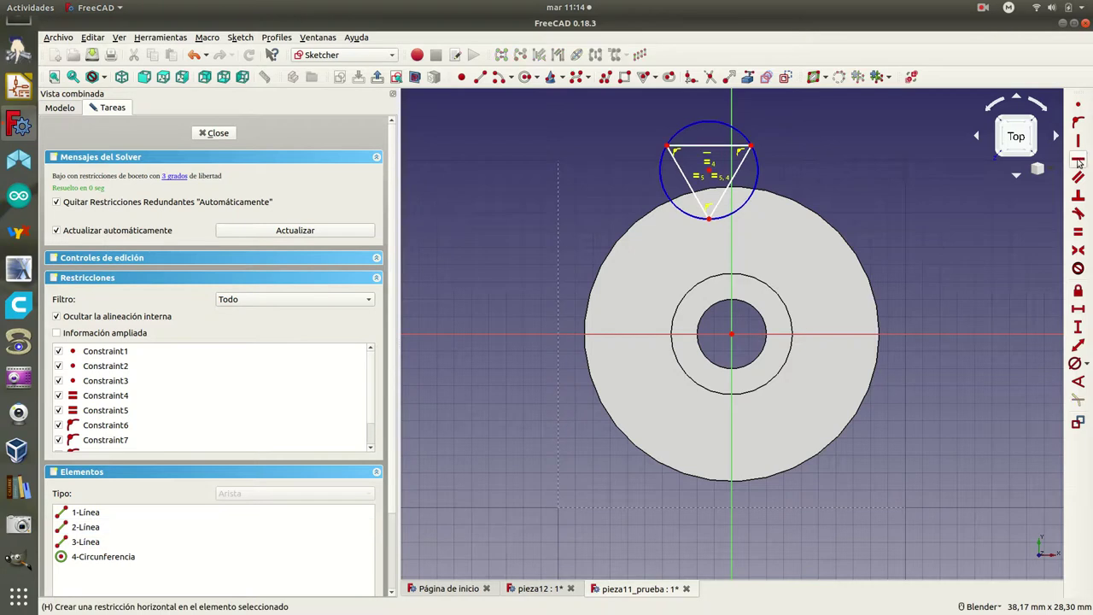
left_click(709, 219)
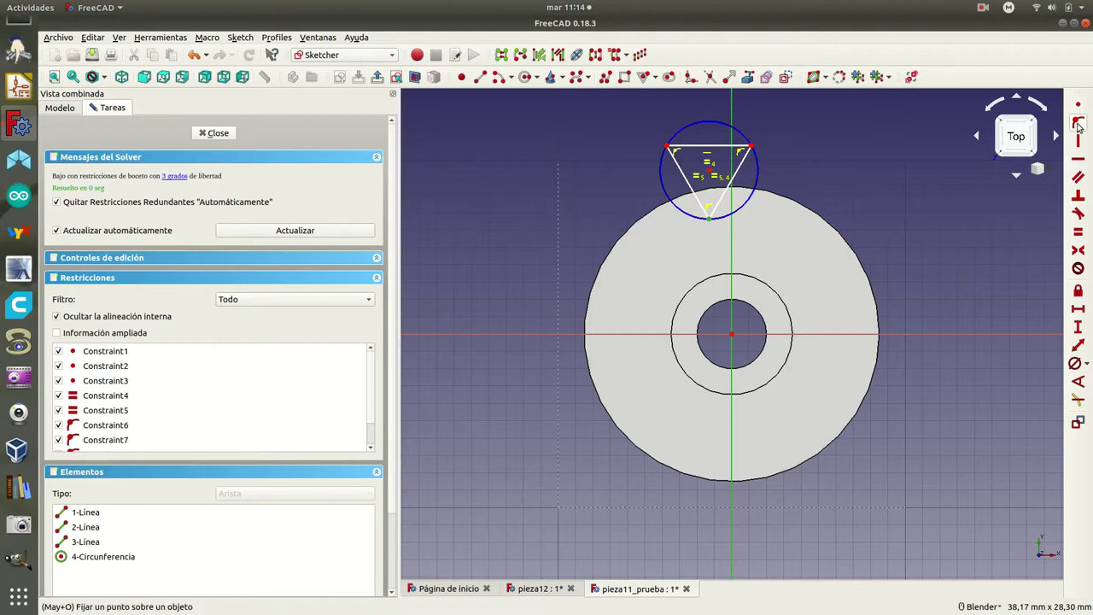
left_click(1078, 122)
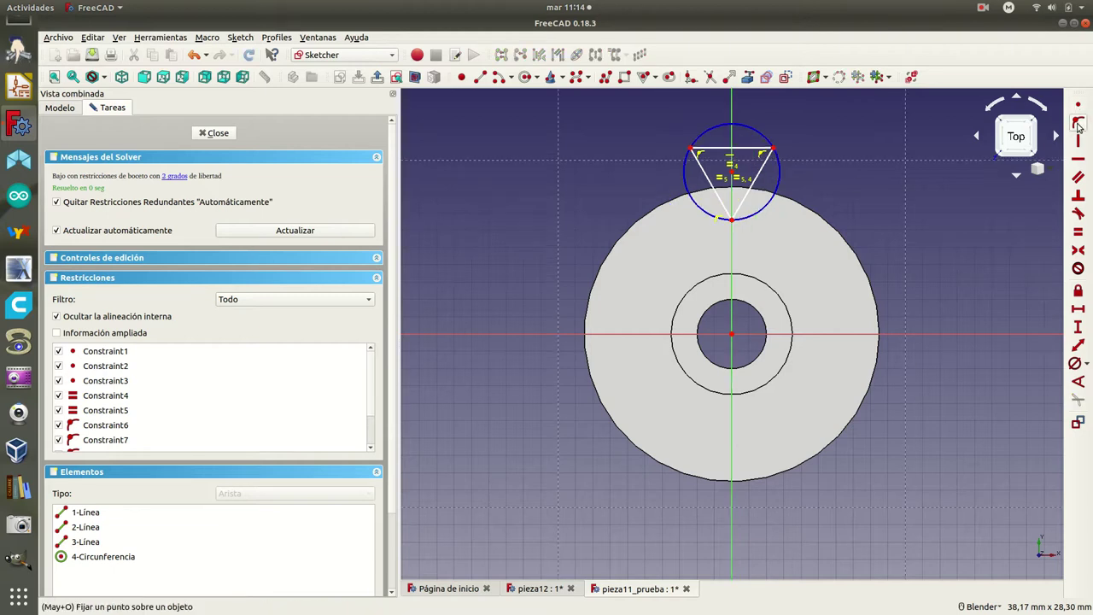
left_click(774, 149)
left_click(689, 149)
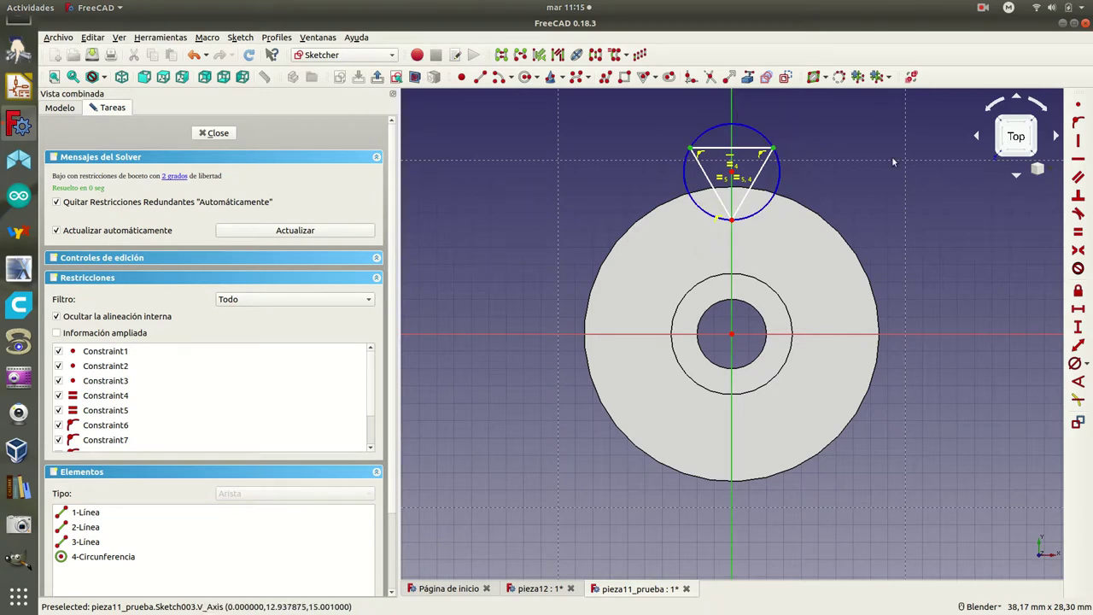
left_click(1079, 251)
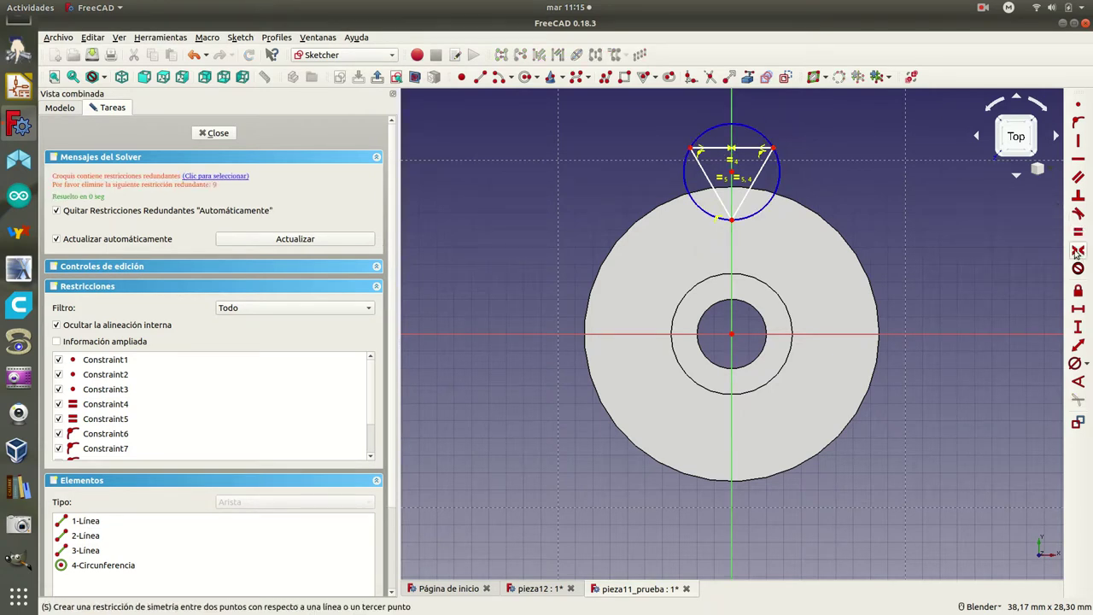
- Try a 5 mm diameter on the circumscribed circle, dismiss the error, and drag the circle larger
left_click(779, 180)
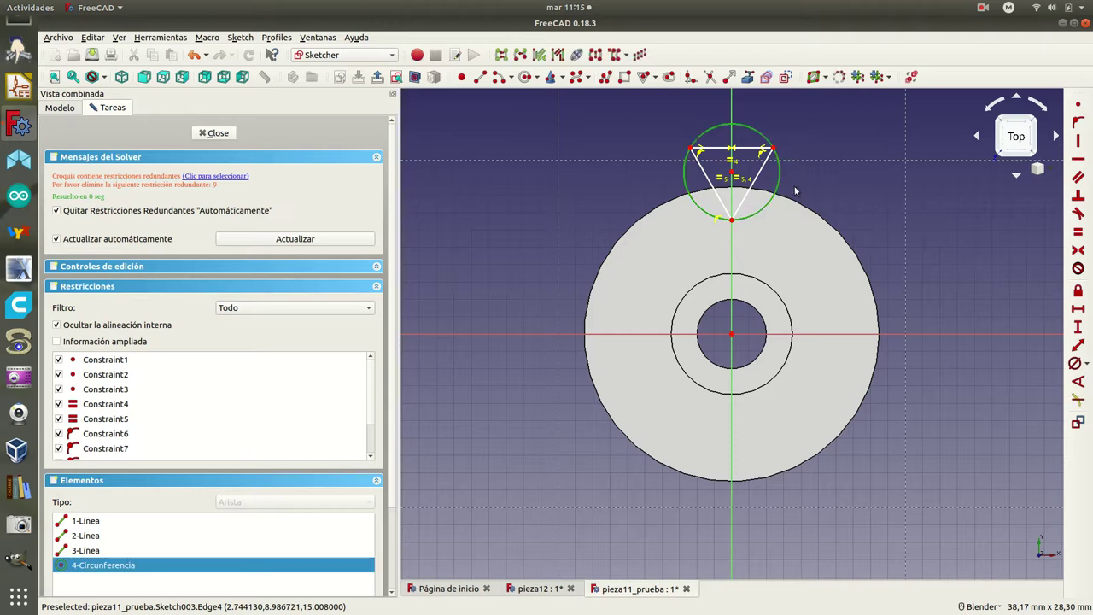
left_click(1076, 365)
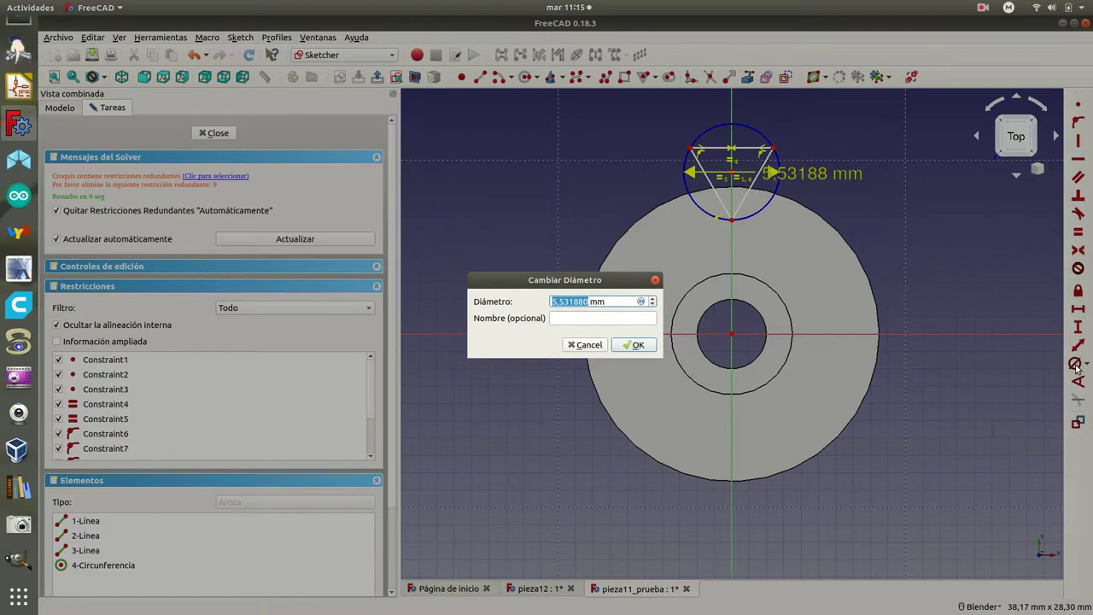
type("5")
left_click(637, 346)
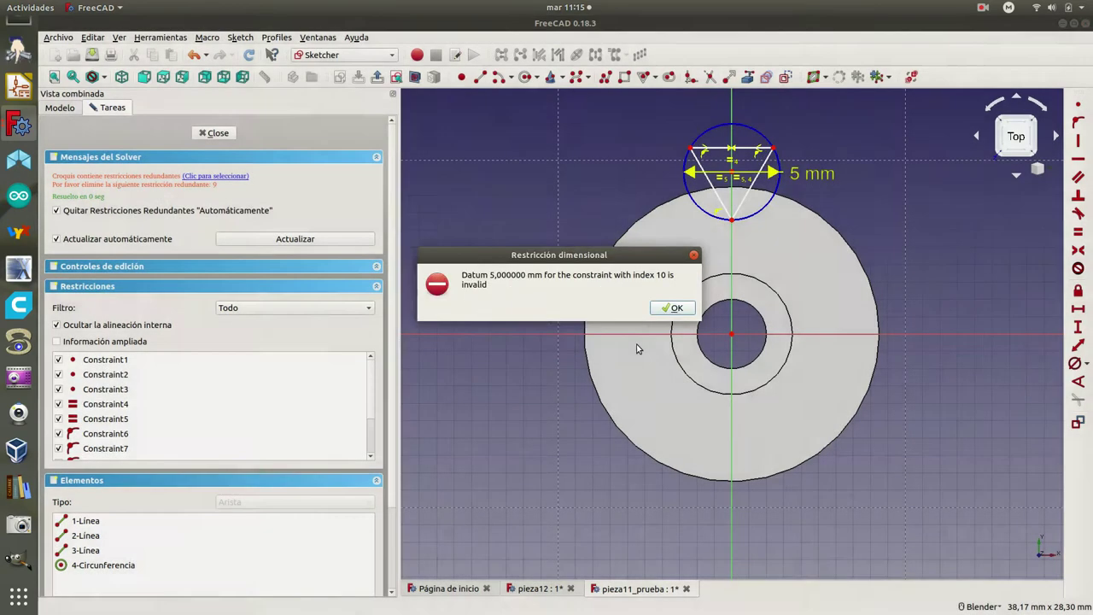
left_click(676, 309)
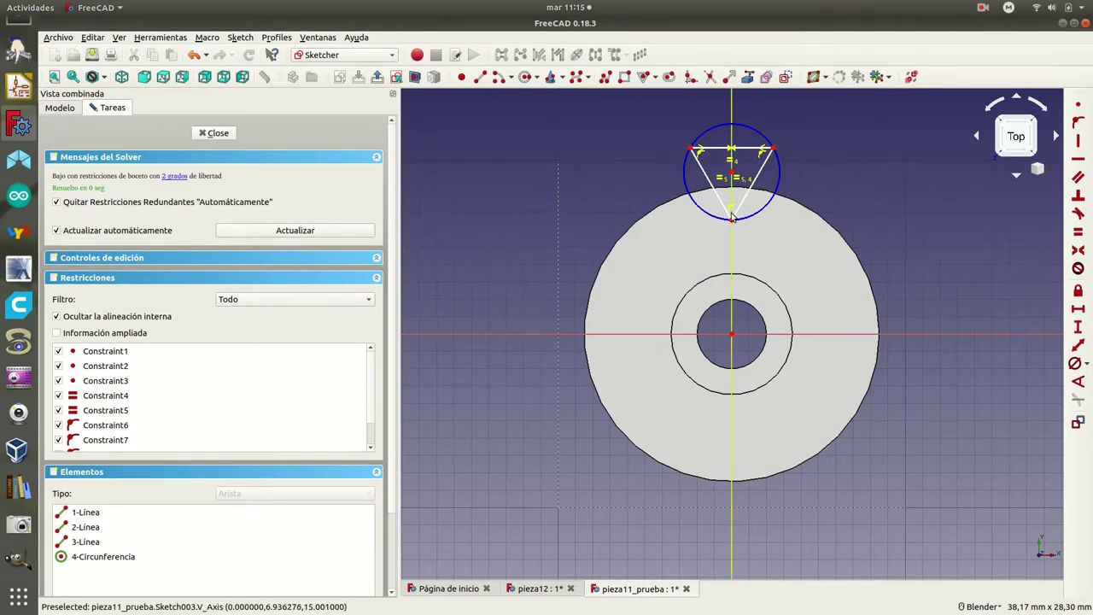
left_click_drag(778, 167, 755, 154)
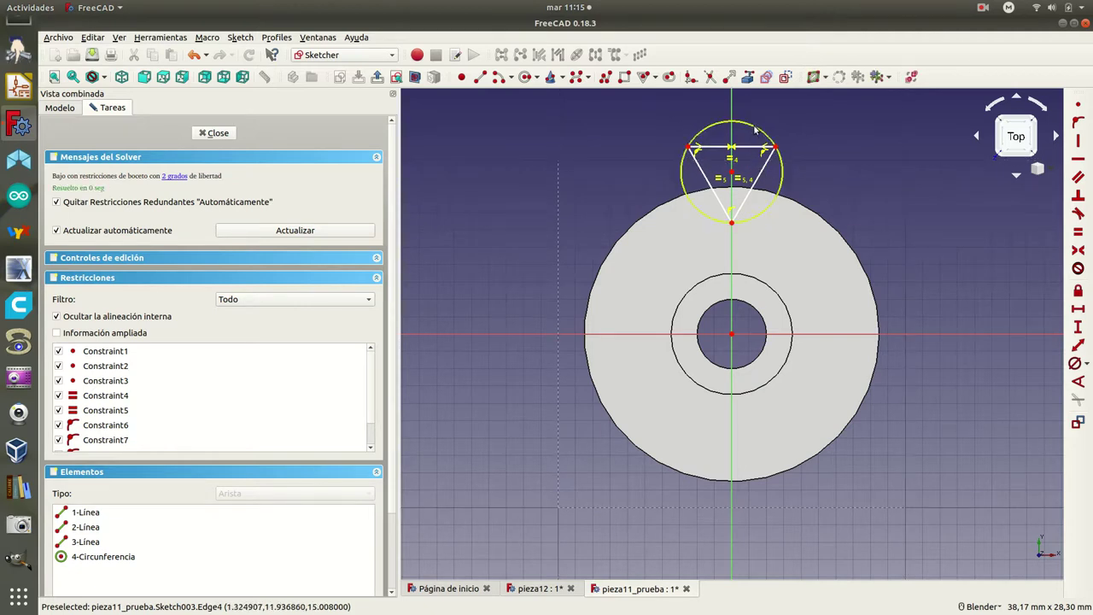
left_click(779, 183)
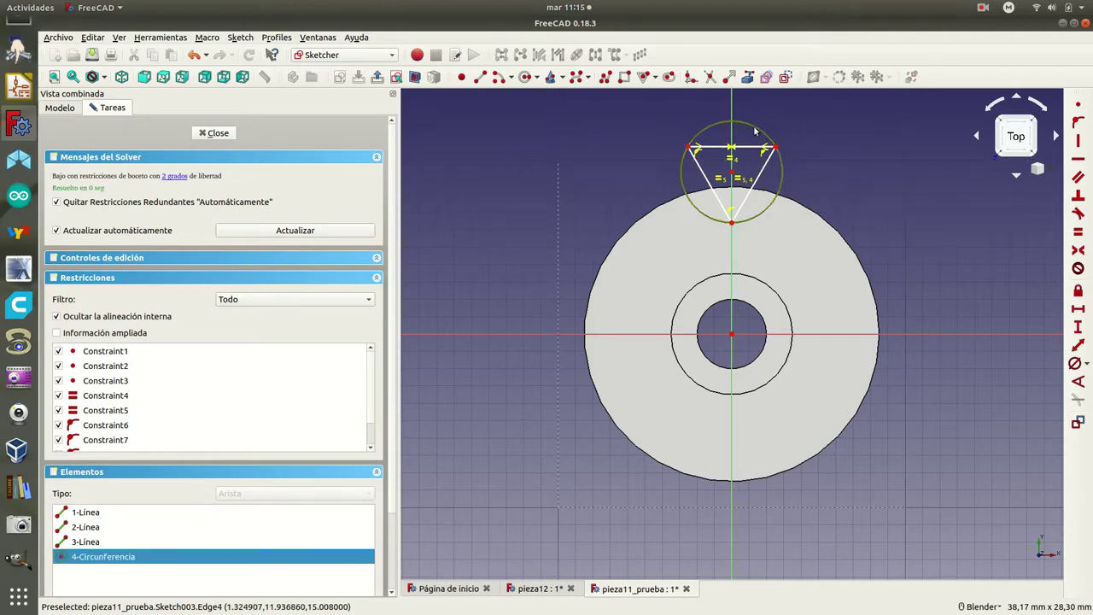
- Give the triangle's circumscribed circle a 2,5 mm radius
left_click(1085, 364)
left_click(971, 362)
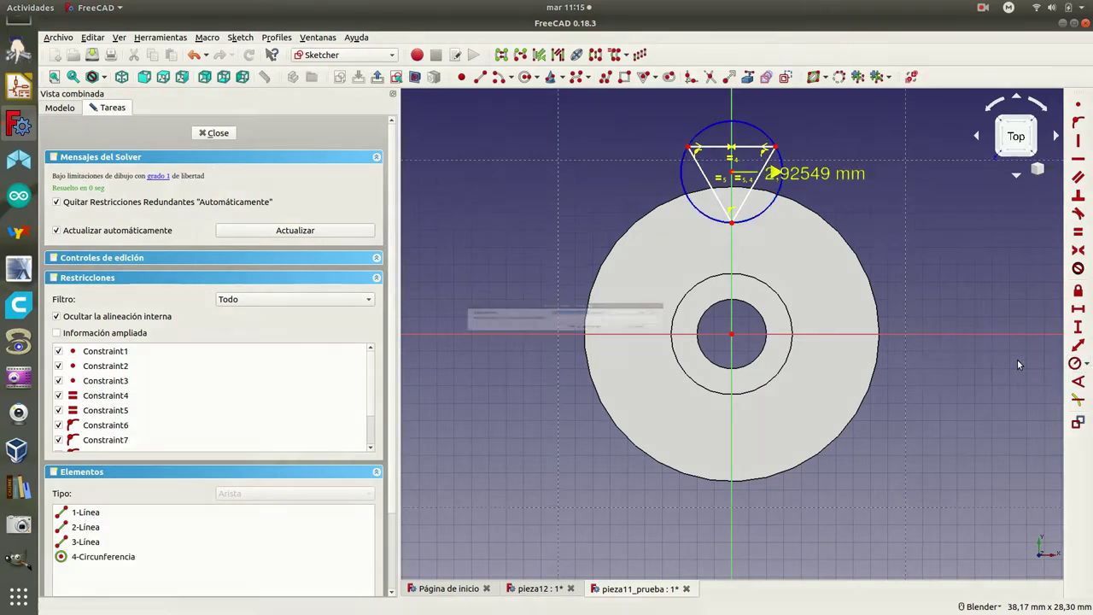
type("2,5")
left_click(651, 345)
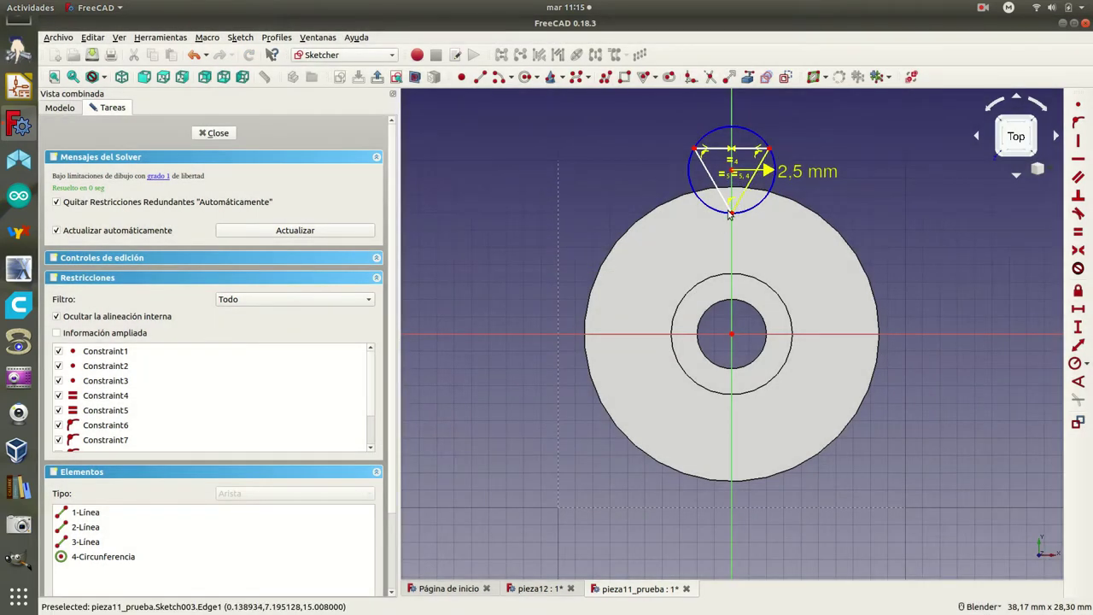
- Place the triangle's bottom corner 7 mm vertically above the origin and close the sketch
left_click(732, 213)
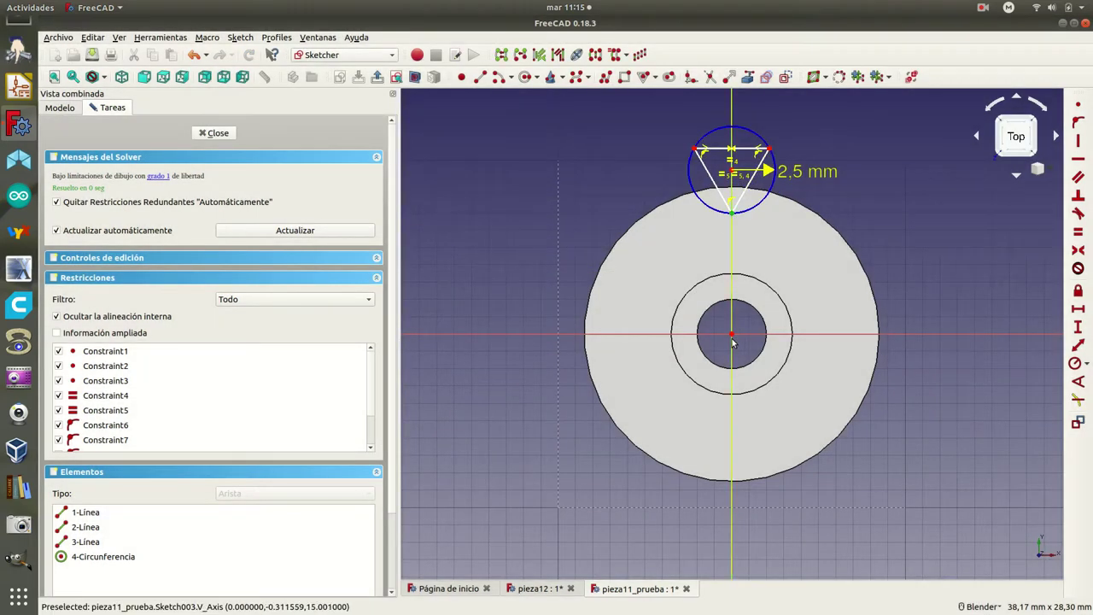
left_click(733, 337)
left_click(1079, 327)
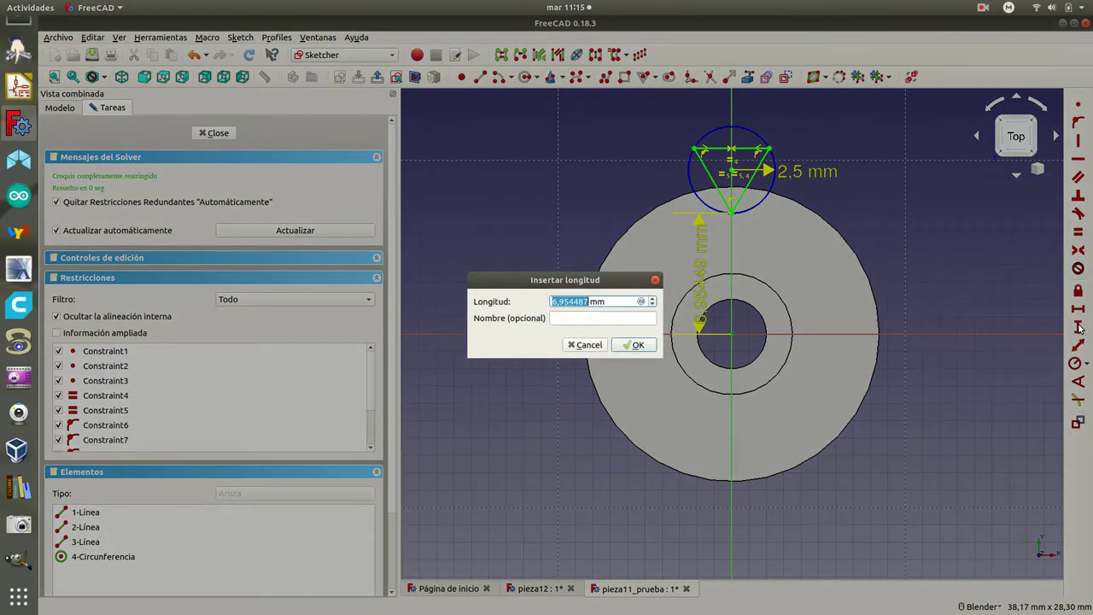
type("7")
left_click(635, 344)
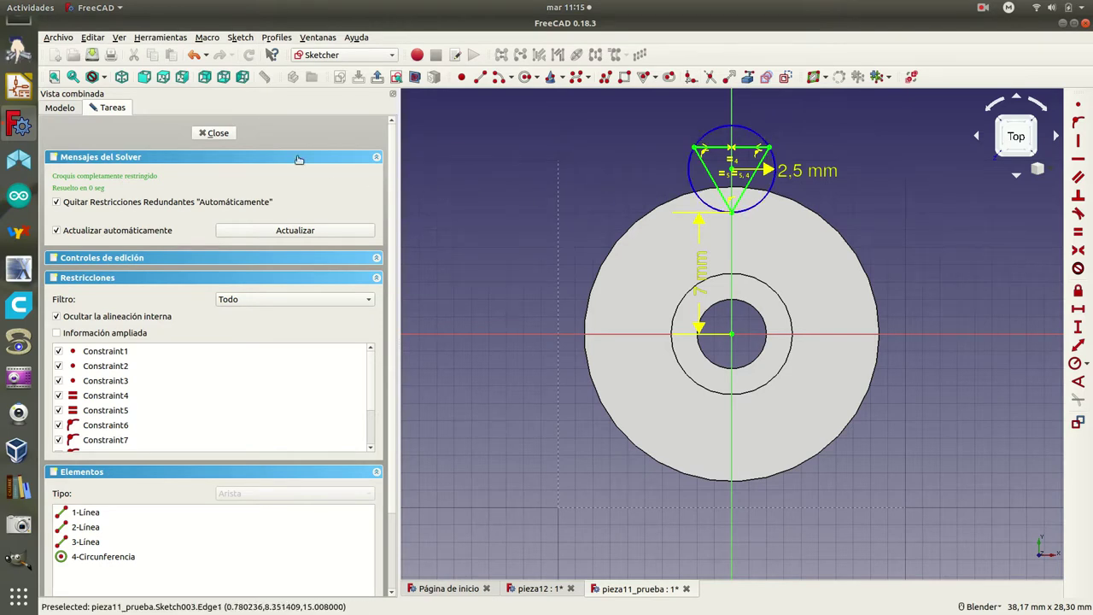
left_click(215, 133)
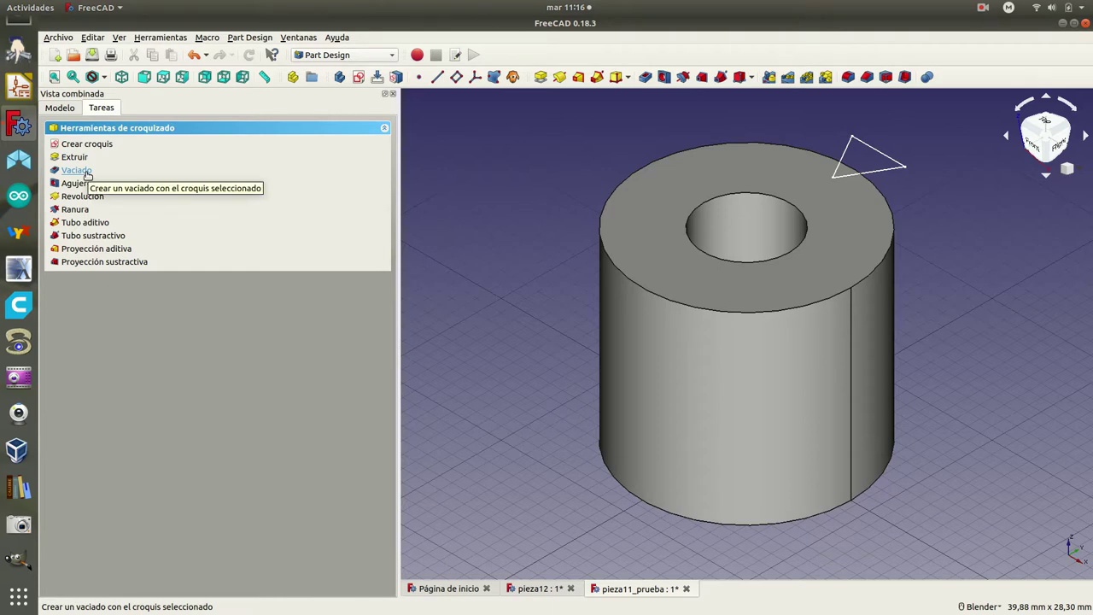
- Pocket the triangle sketch with Type 'Through all' and confirm it
left_click(86, 174)
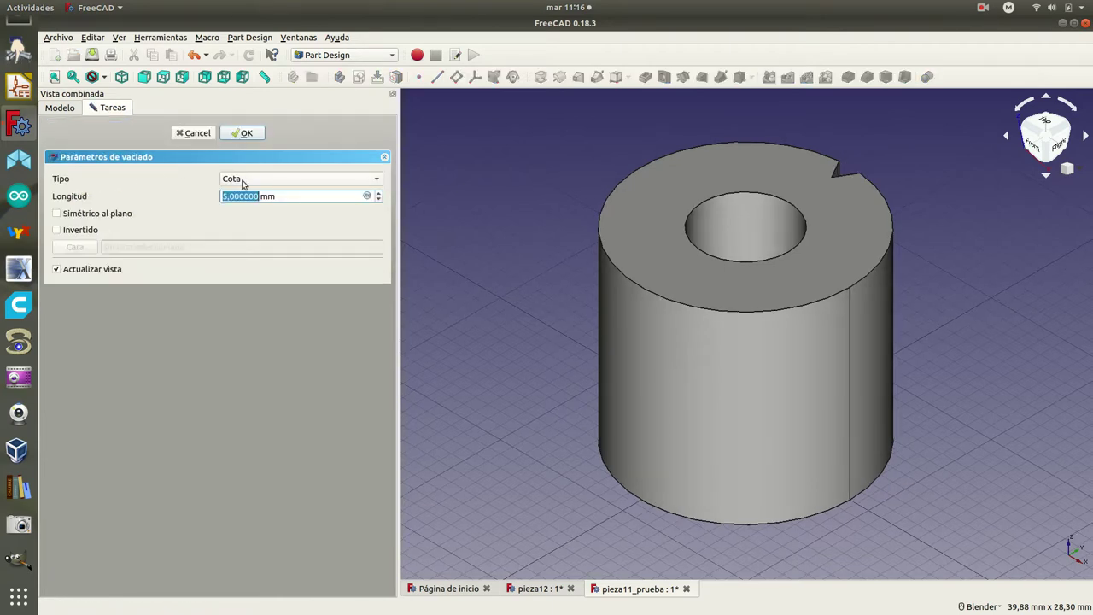
left_click(287, 181)
left_click(277, 193)
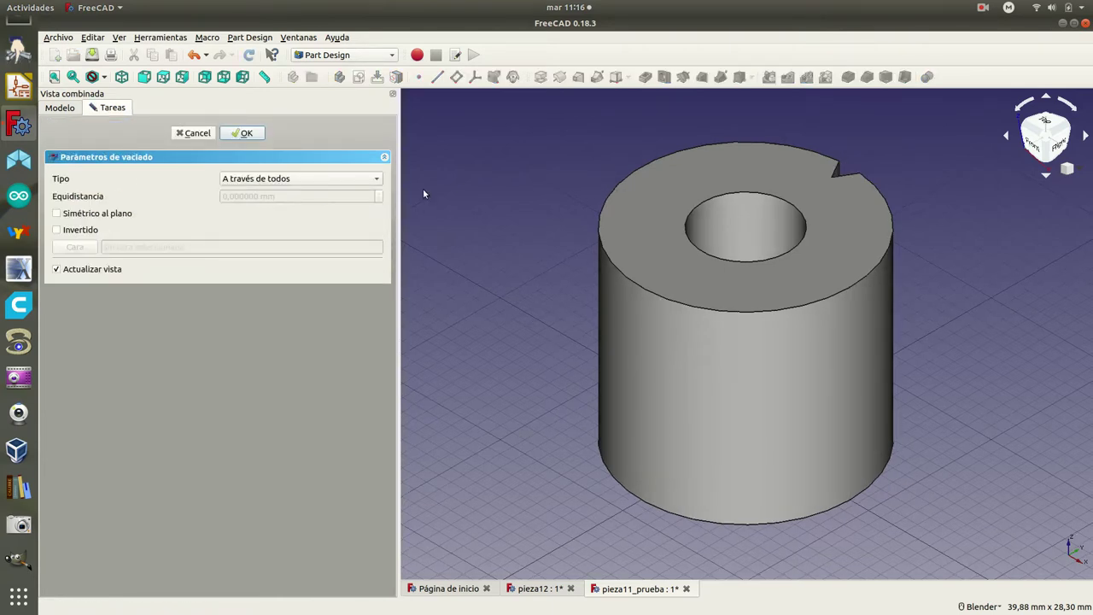
mouse_move(535, 158)
middle_mouse_down()
mouse_move(542, 264)
mouse_move(692, 383)
mouse_move(598, 366)
mouse_move(553, 288)
mouse_move(552, 259)
mouse_move(580, 281)
mouse_move(557, 220)
mouse_move(561, 229)
middle_mouse_up()
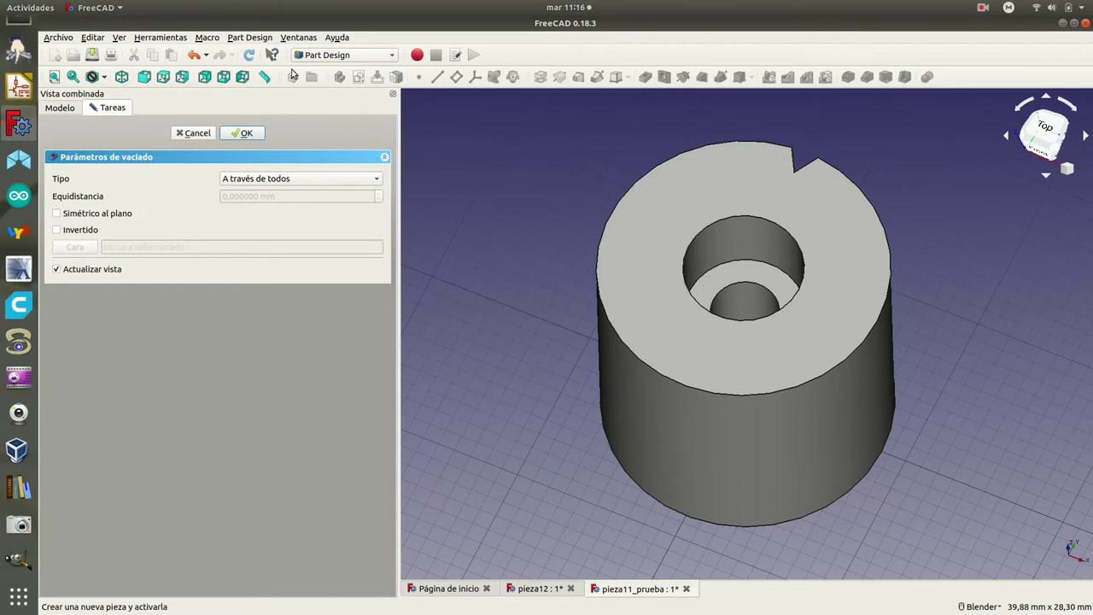
left_click(240, 133)
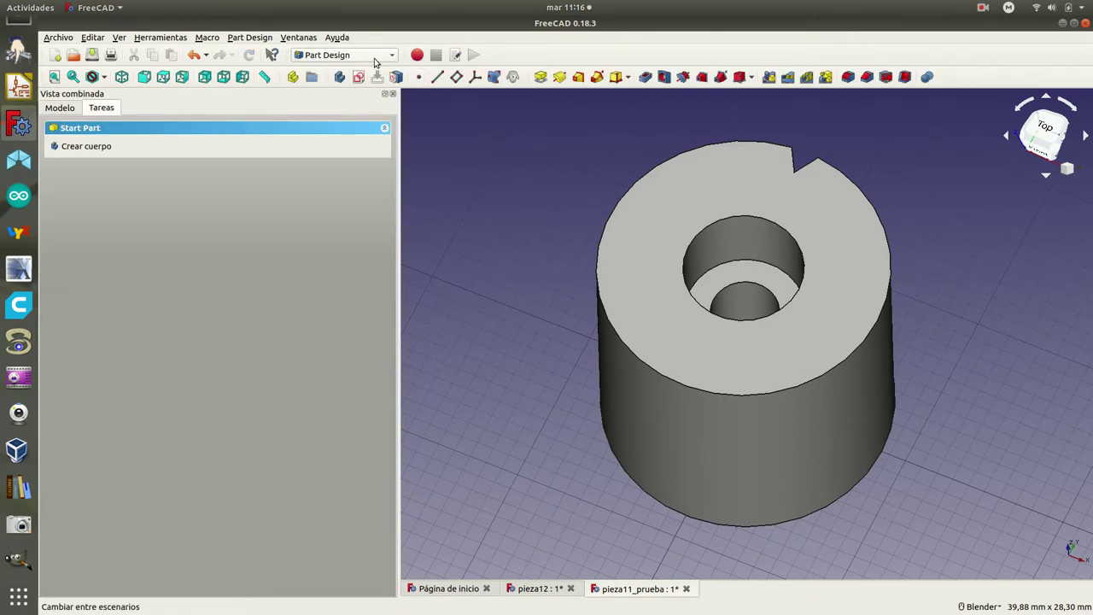
- From the Model tab, launch Polar Pattern and pick Pocket002 in the feature list
left_click(62, 107)
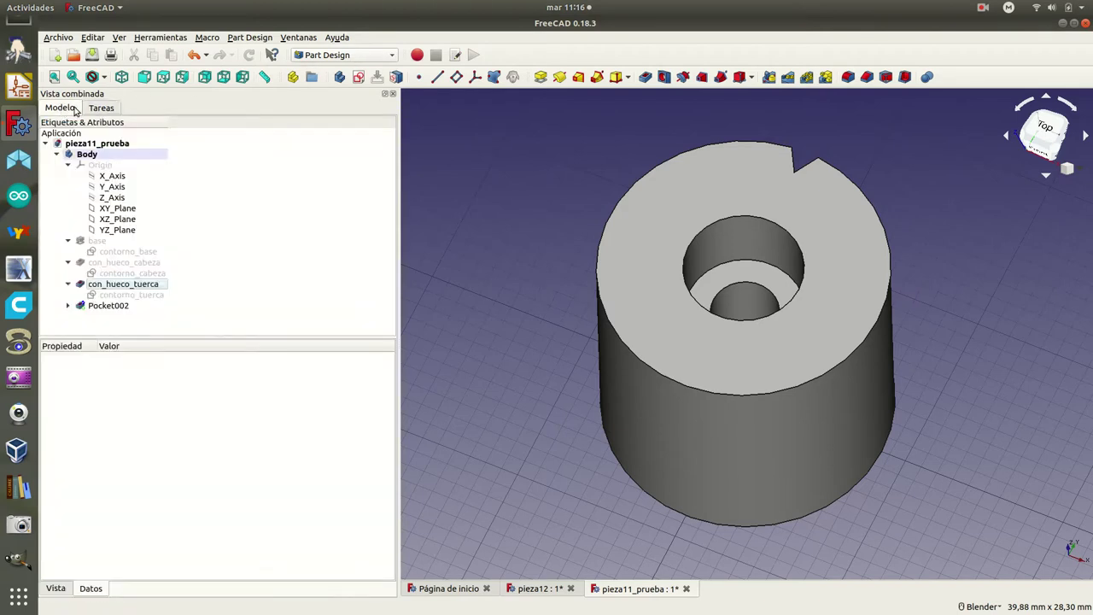
left_click(394, 56)
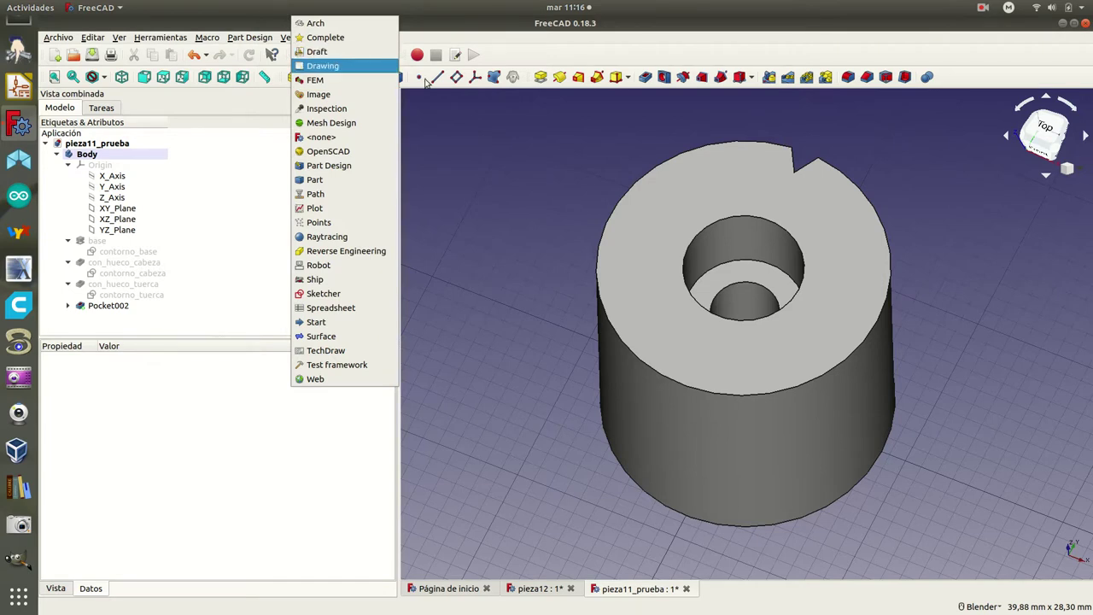
left_click(462, 128)
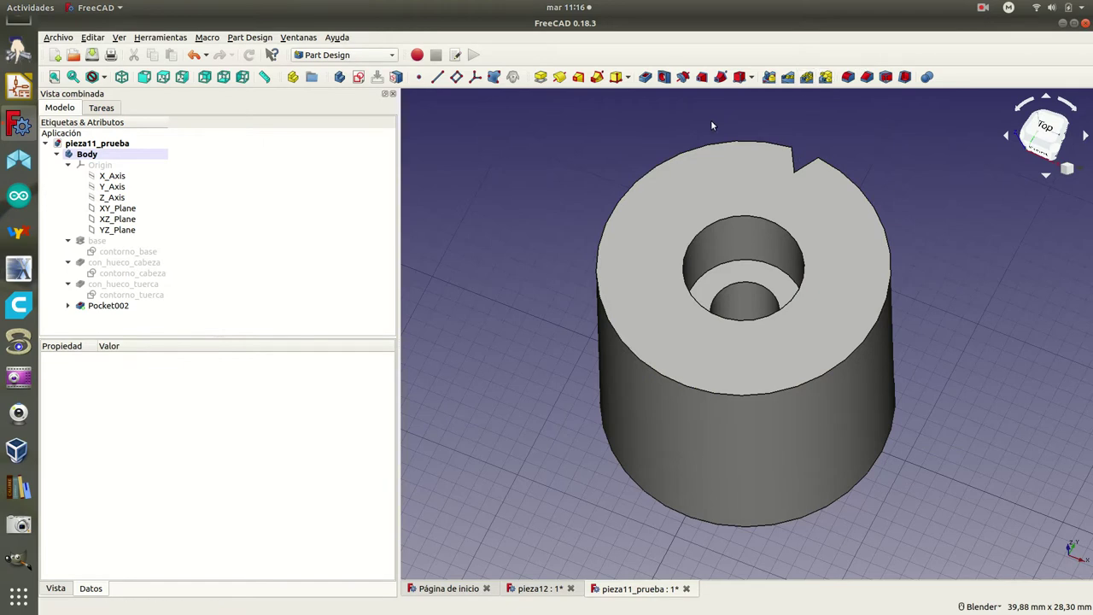
left_click(807, 78)
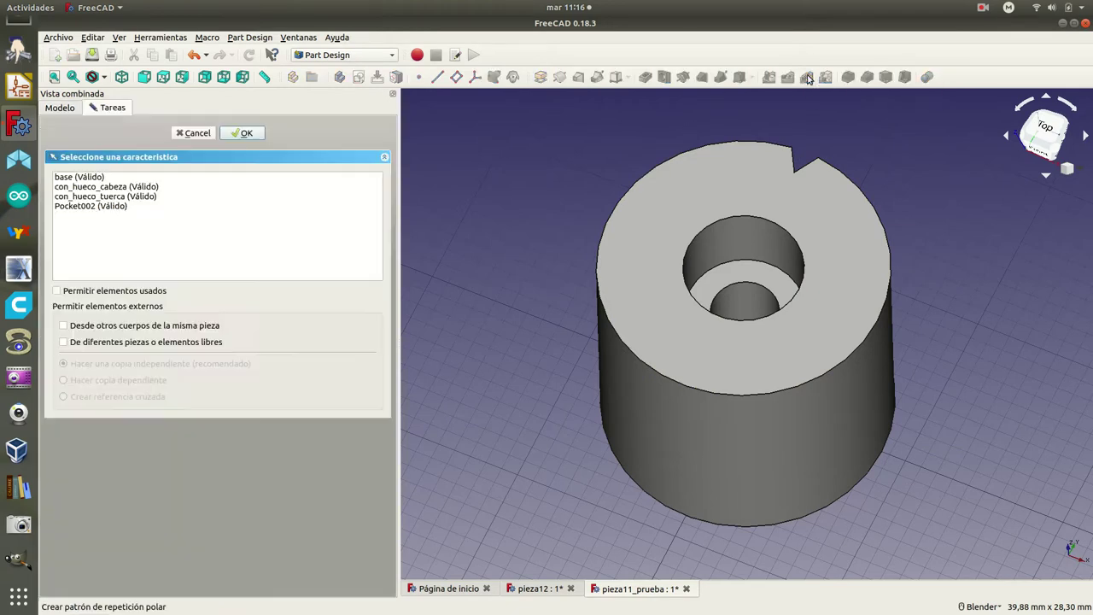
left_click(89, 206)
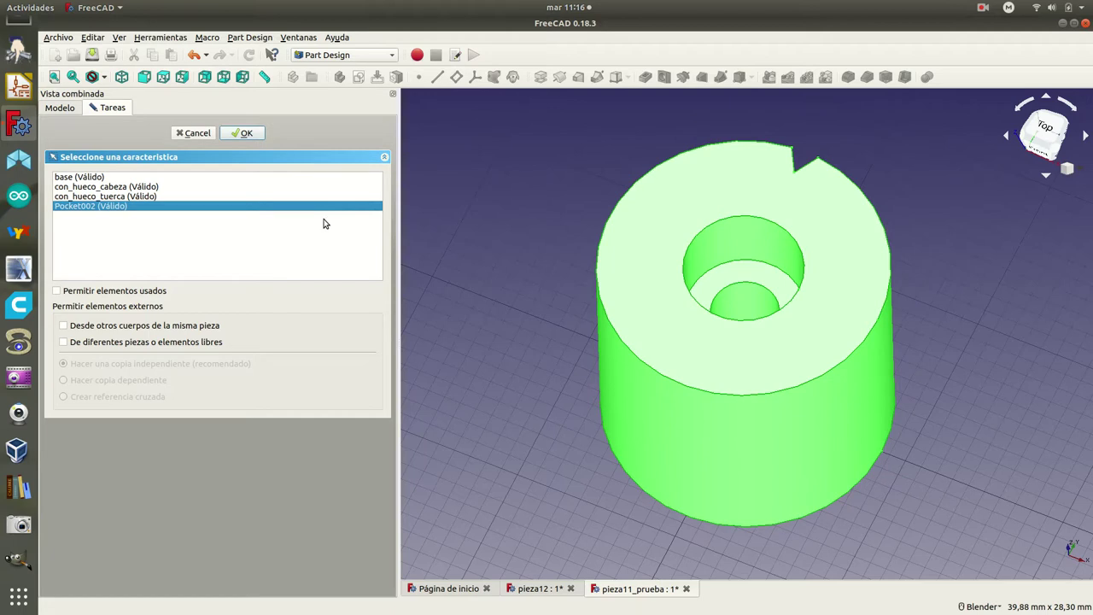
- Accept Pocket002 and raise the pattern's occurrences step by step up to 12 over 360°
left_click(247, 133)
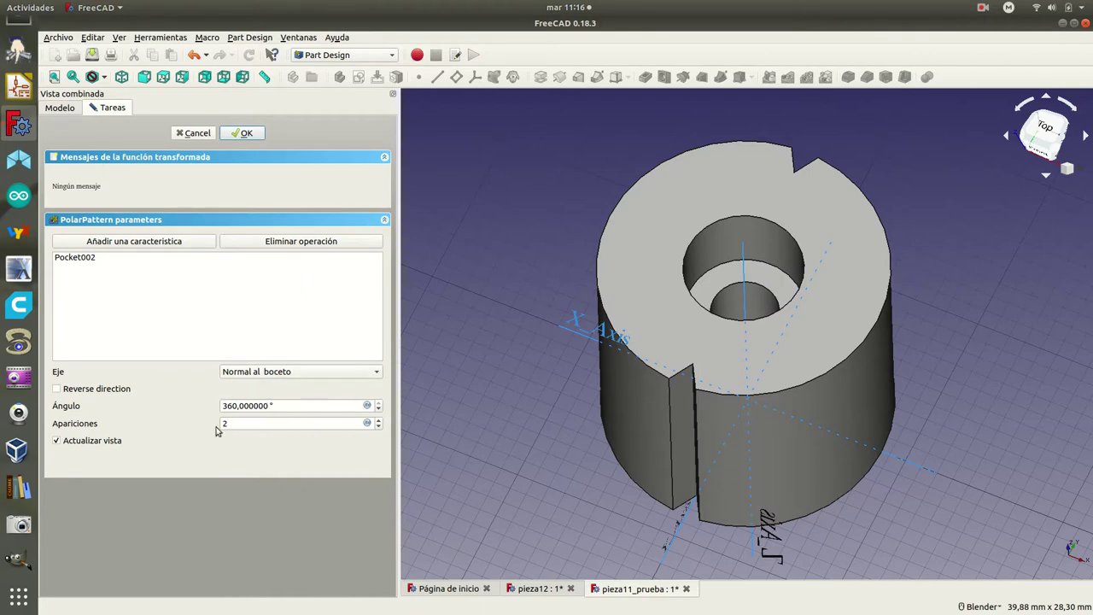
left_click(379, 420)
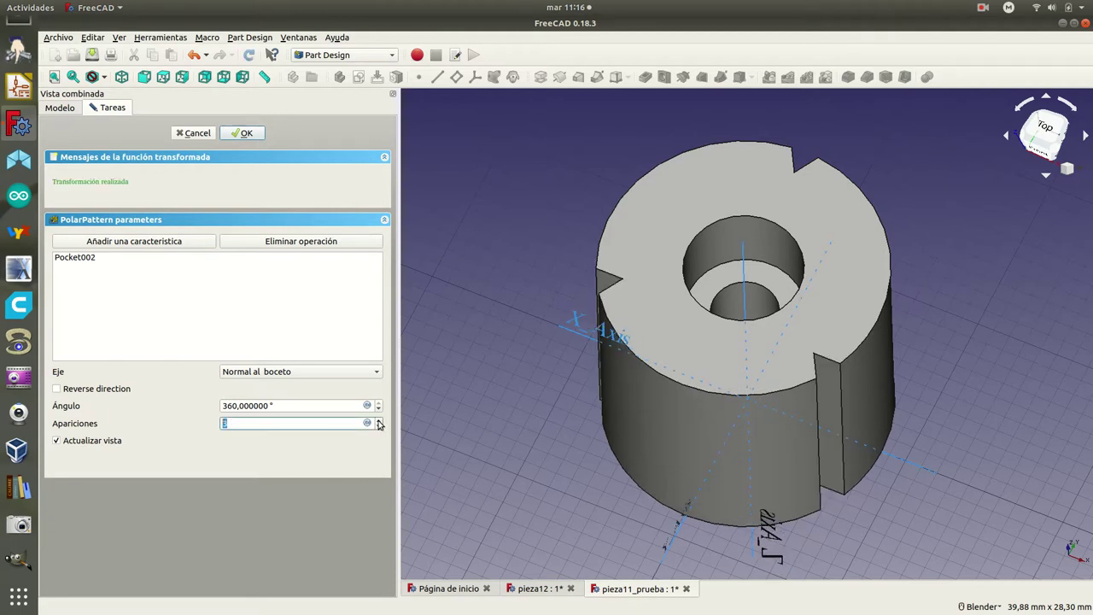
left_click(378, 420)
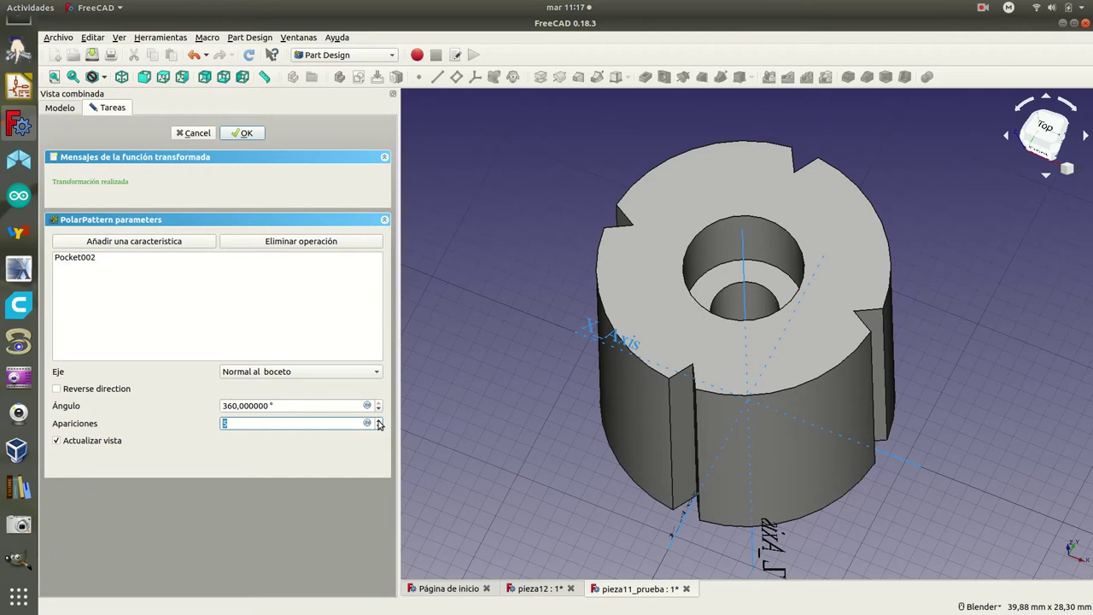
left_click(379, 420)
left_click(378, 420)
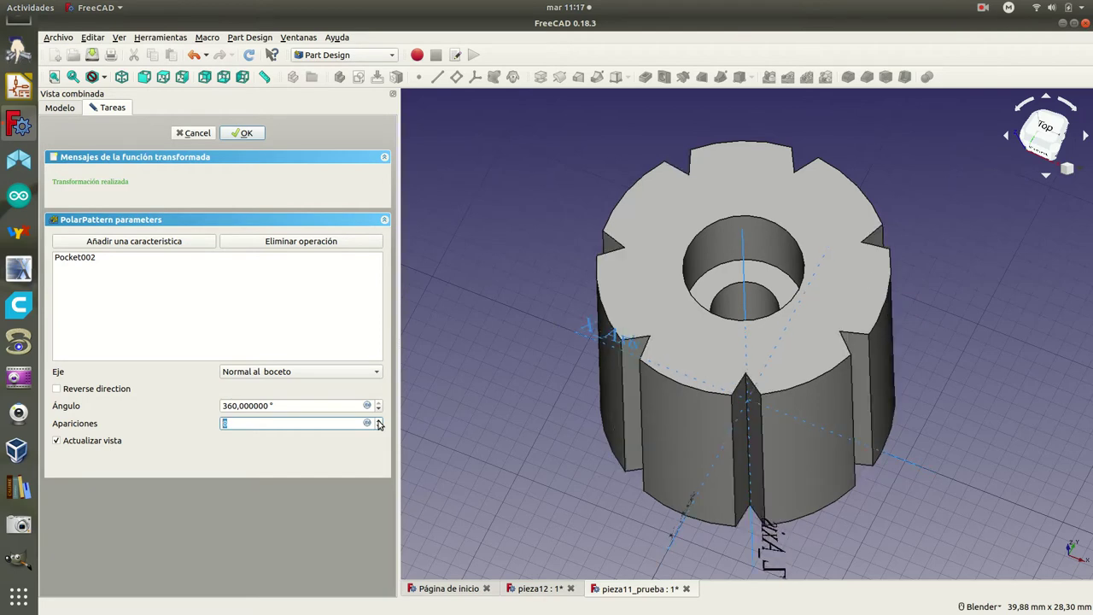
left_click(378, 420)
left_click(378, 420)
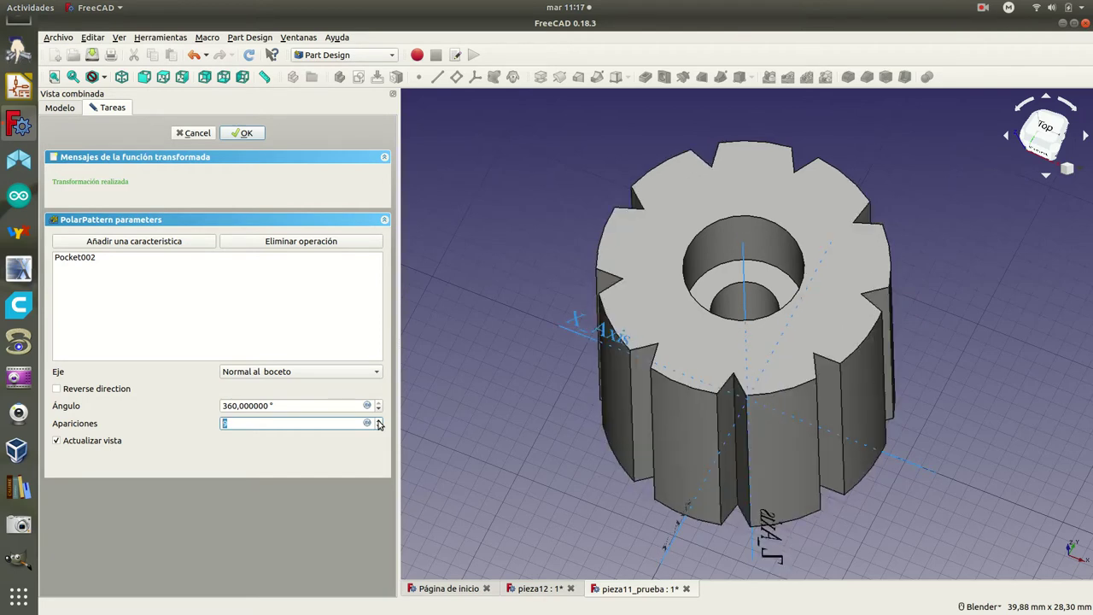
left_click(378, 420)
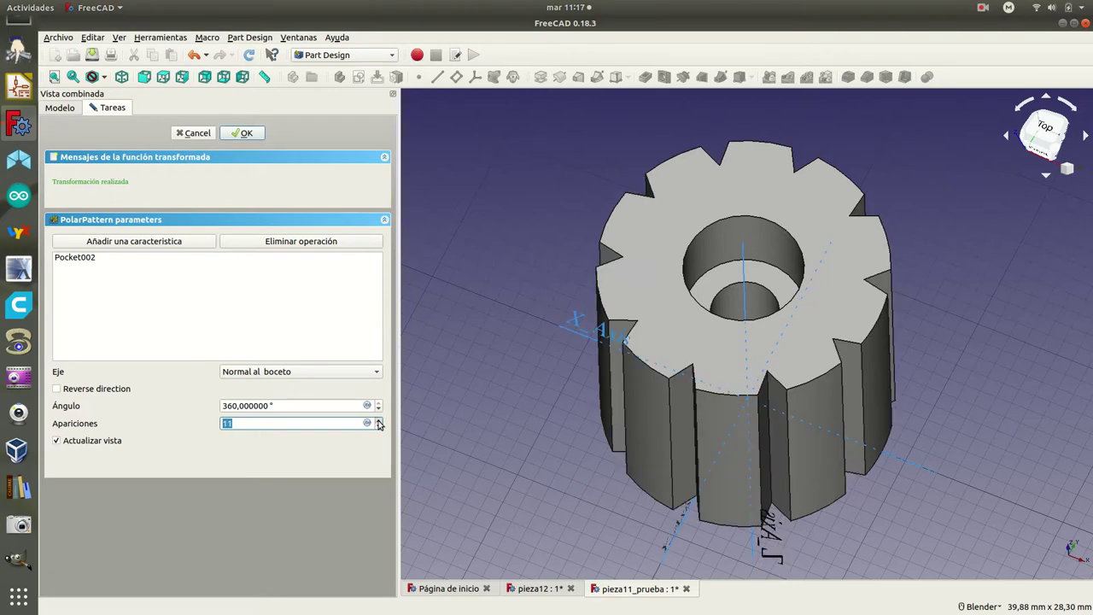
left_click(378, 420)
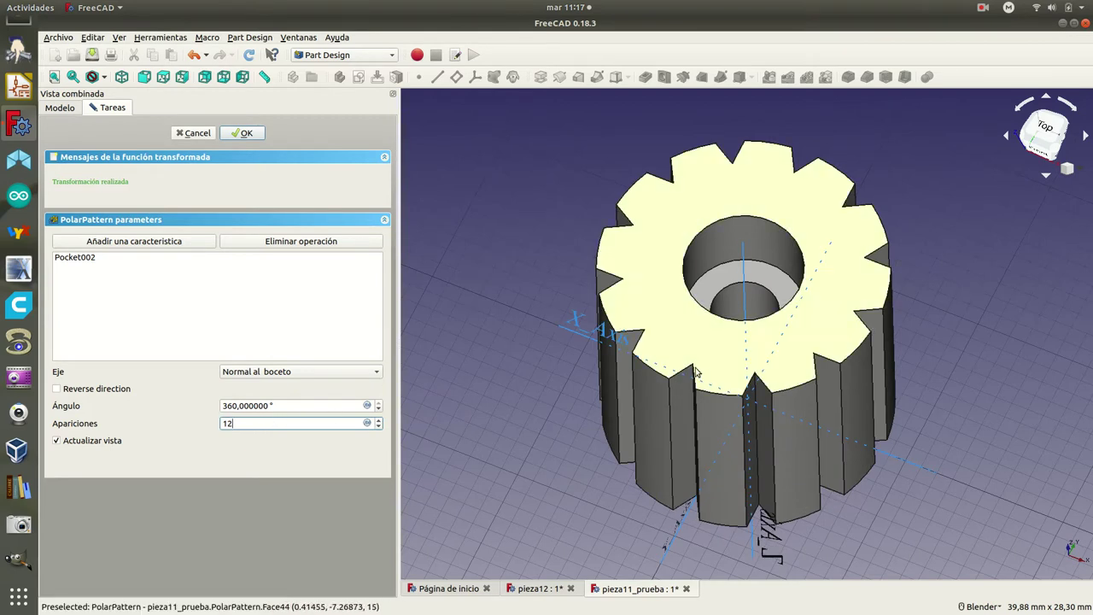
- Apply the 12-occurrence PolarPattern, check its properties, and switch to the Part workbench
left_click(244, 135)
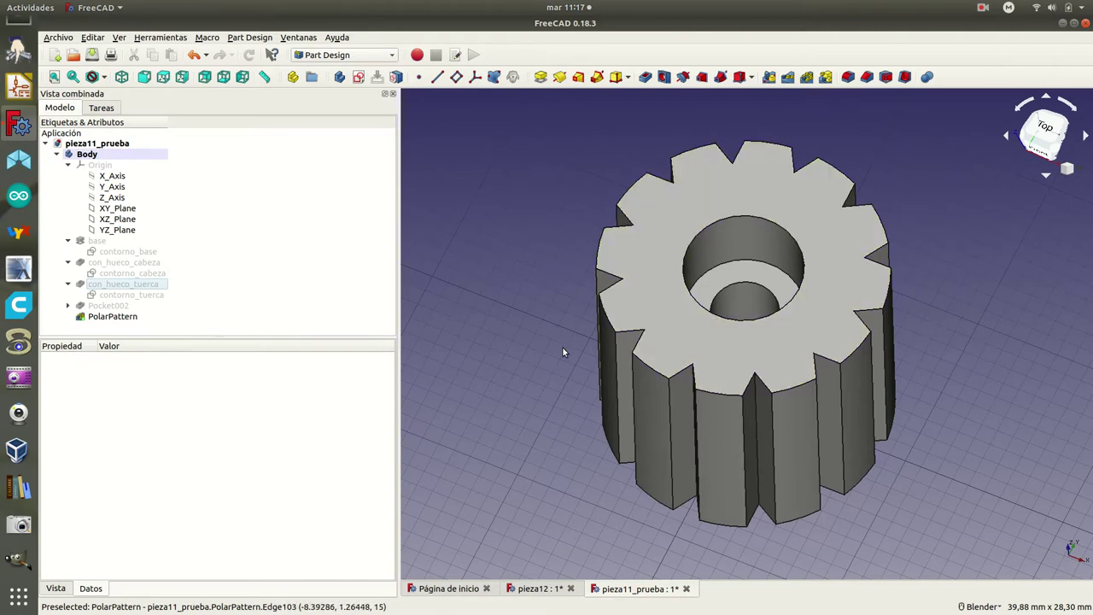
left_click(670, 412)
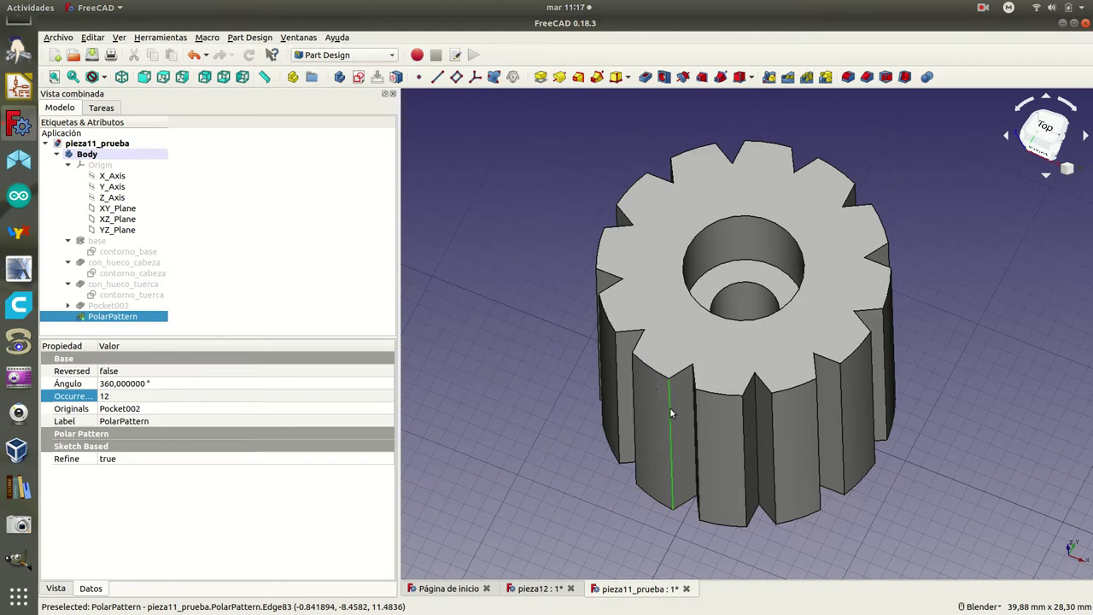
left_click(393, 56)
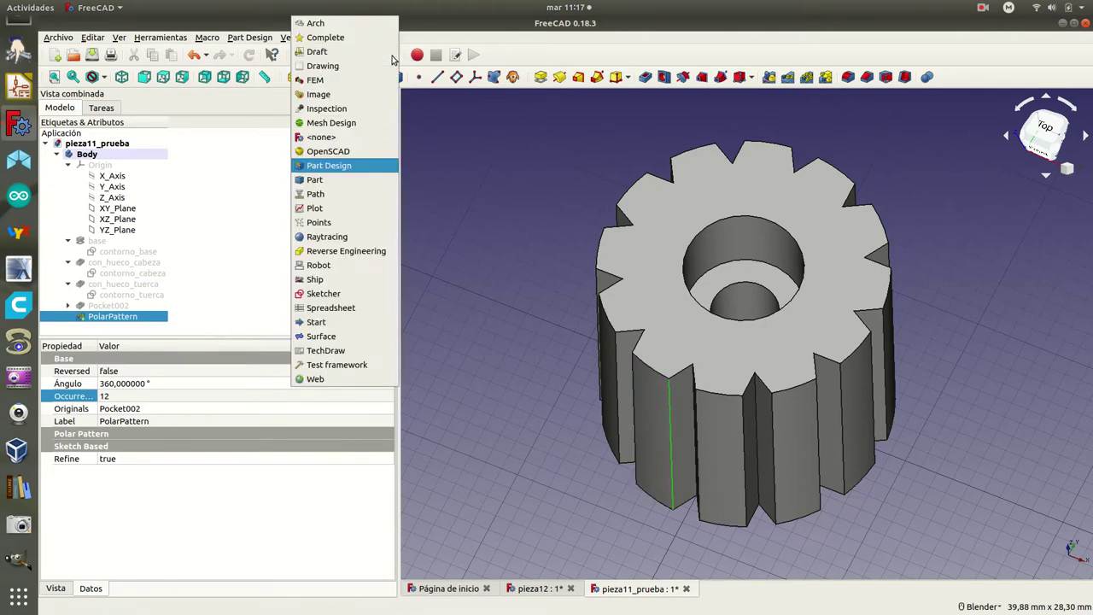
left_click(358, 181)
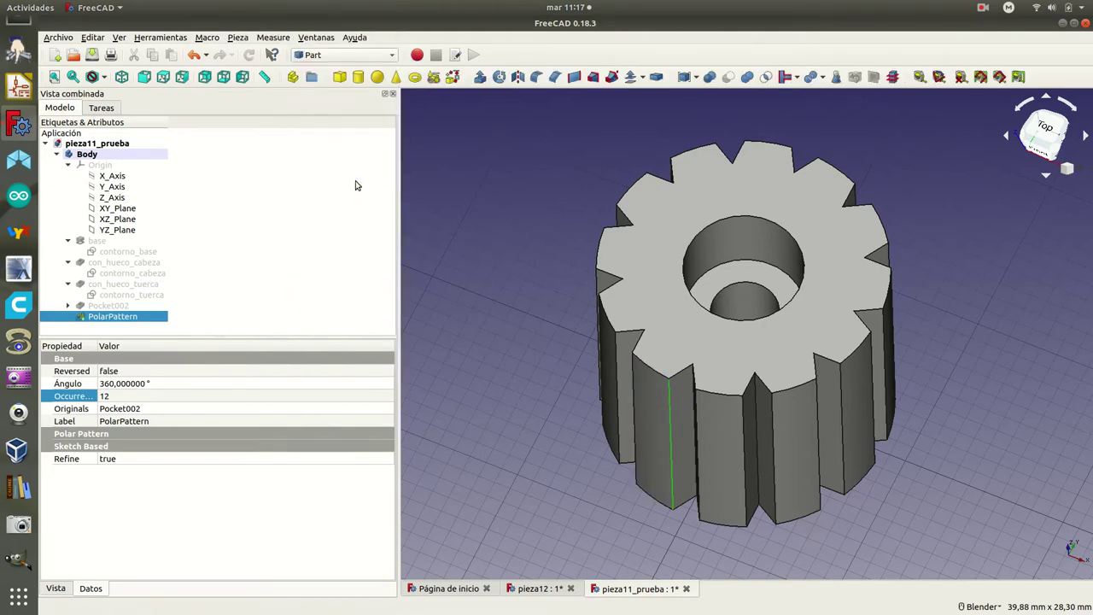
- Start a Part fillet and check all PolarPattern edges with 'Todo' at 1 mm radius
left_click(537, 77)
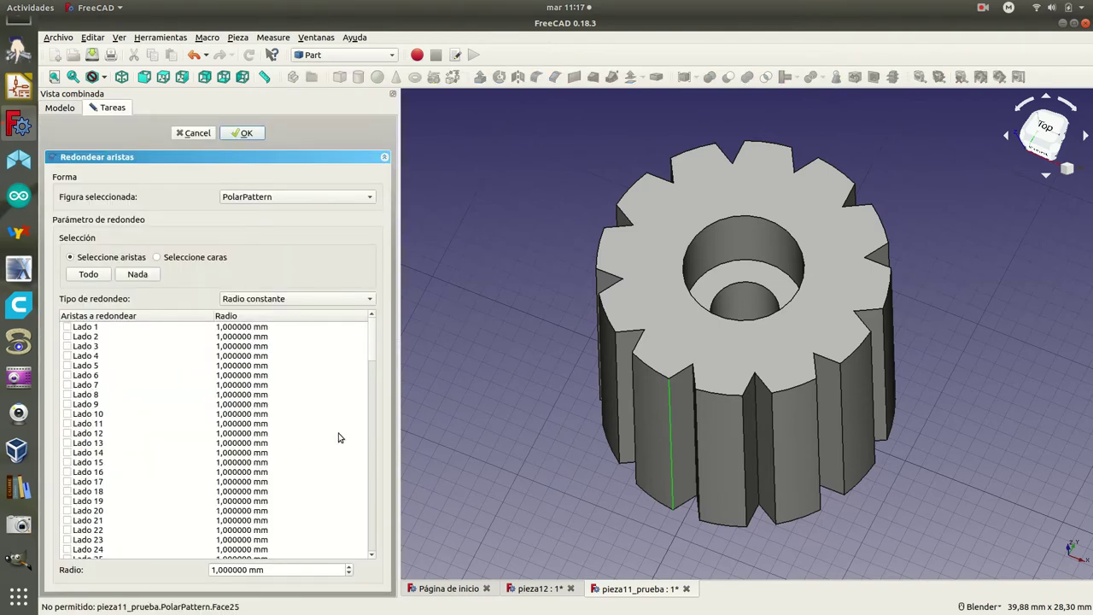
mouse_move(374, 348)
left_mouse_down()
mouse_move(398, 344)
mouse_move(405, 300)
left_mouse_up()
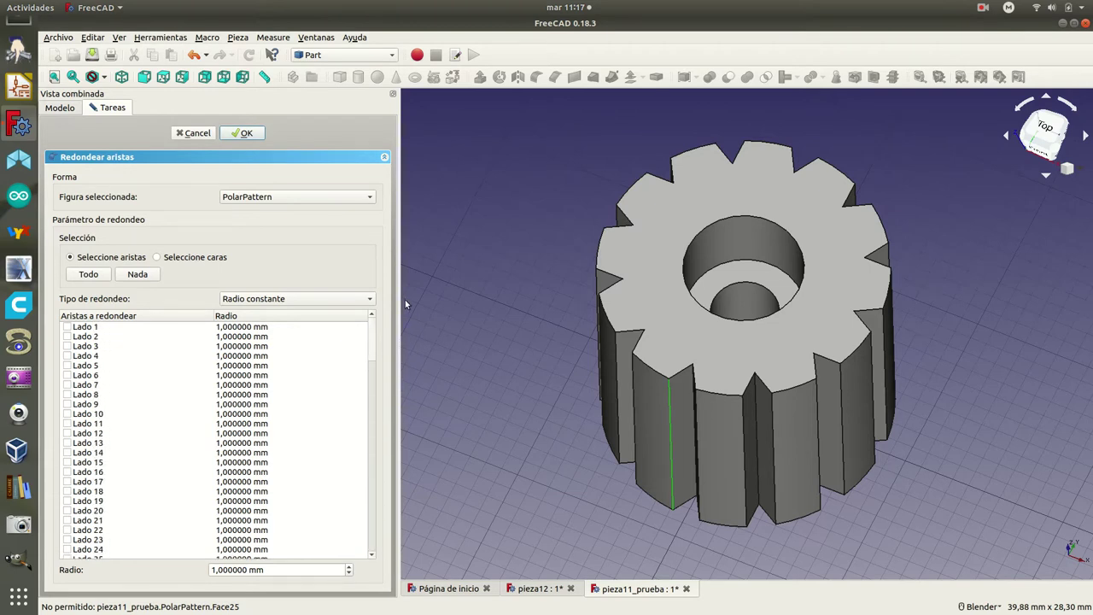
left_click(670, 407)
left_click(89, 274)
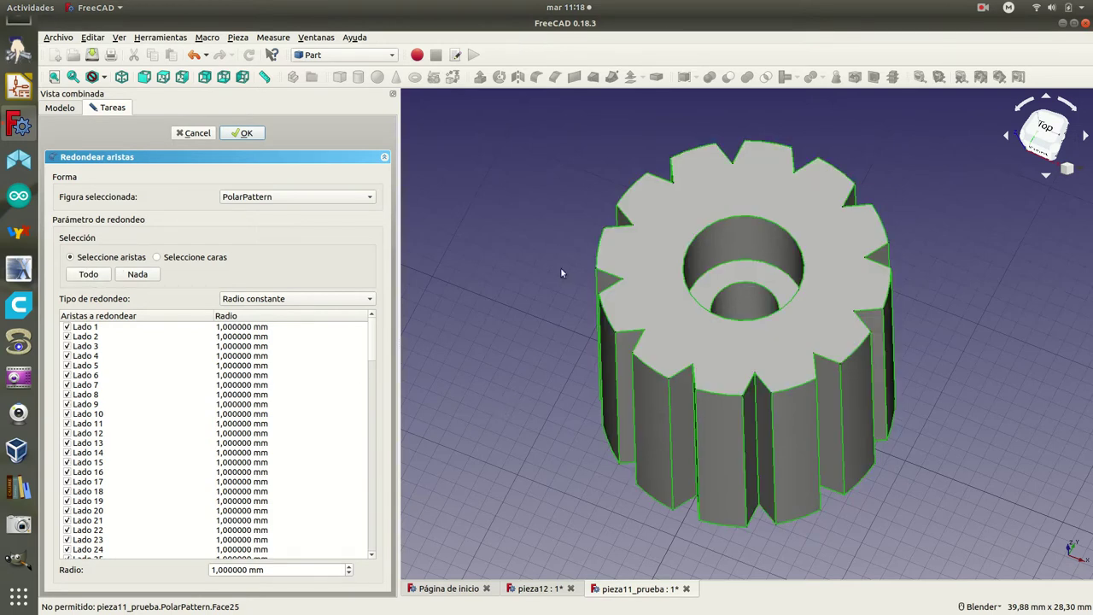
- Uncheck the bore edges Lado 127 and Lado 130 in the fillet edge list
scroll(726, 261, "up", 2)
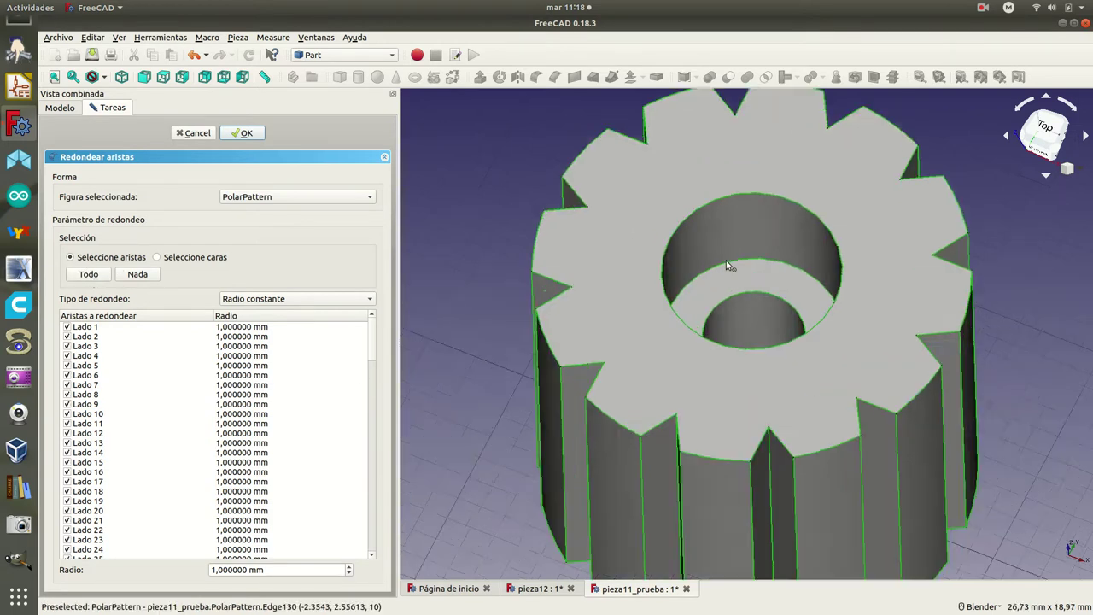
scroll(726, 261, "up", 2)
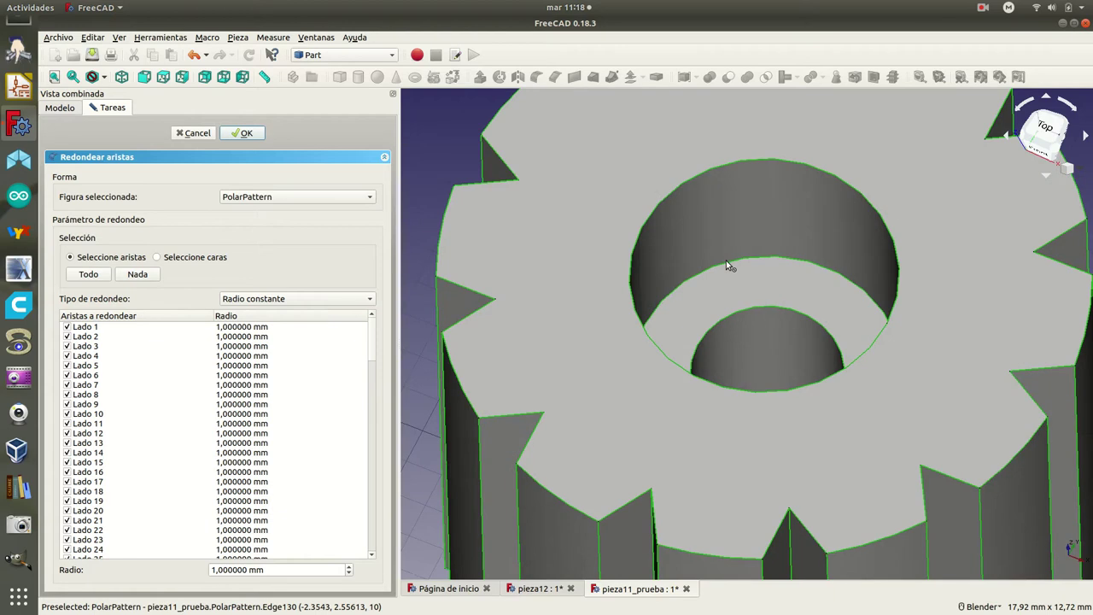
left_click(715, 166)
left_click(719, 172)
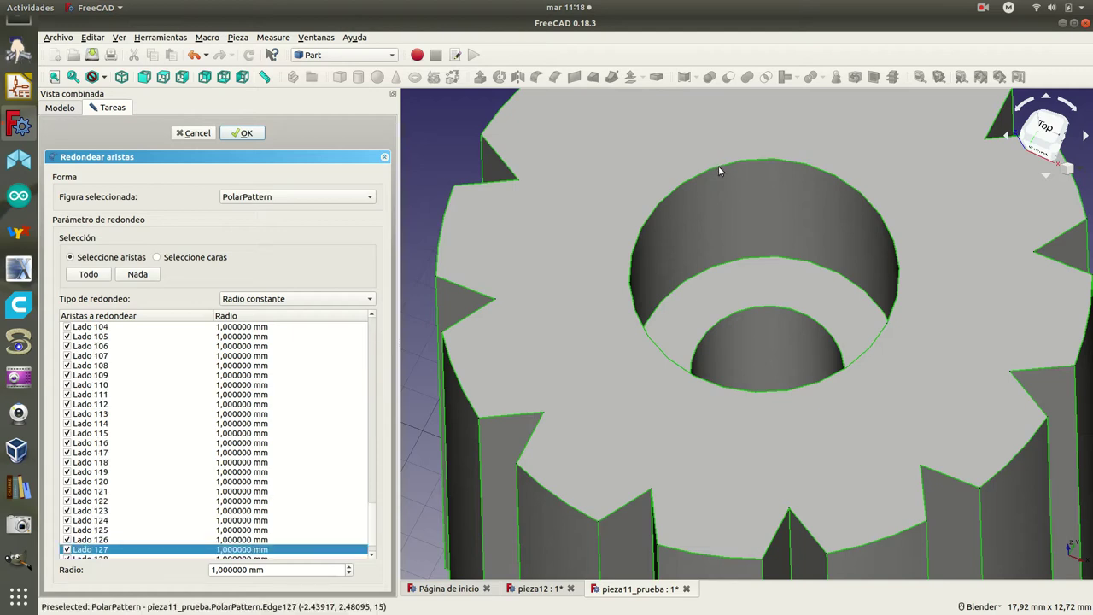
left_click(67, 550)
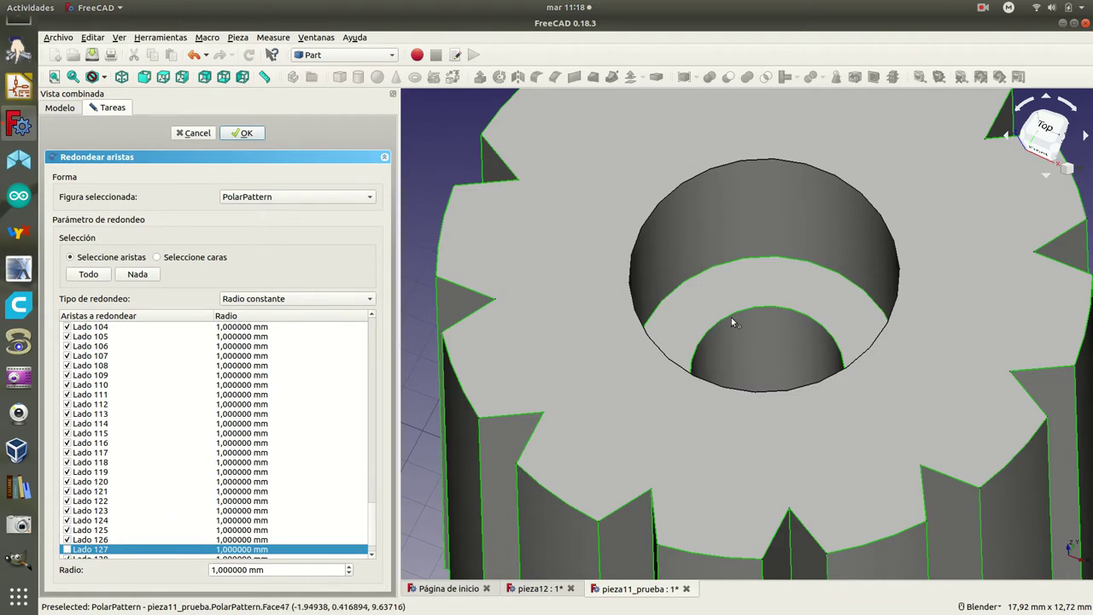
left_click(745, 258)
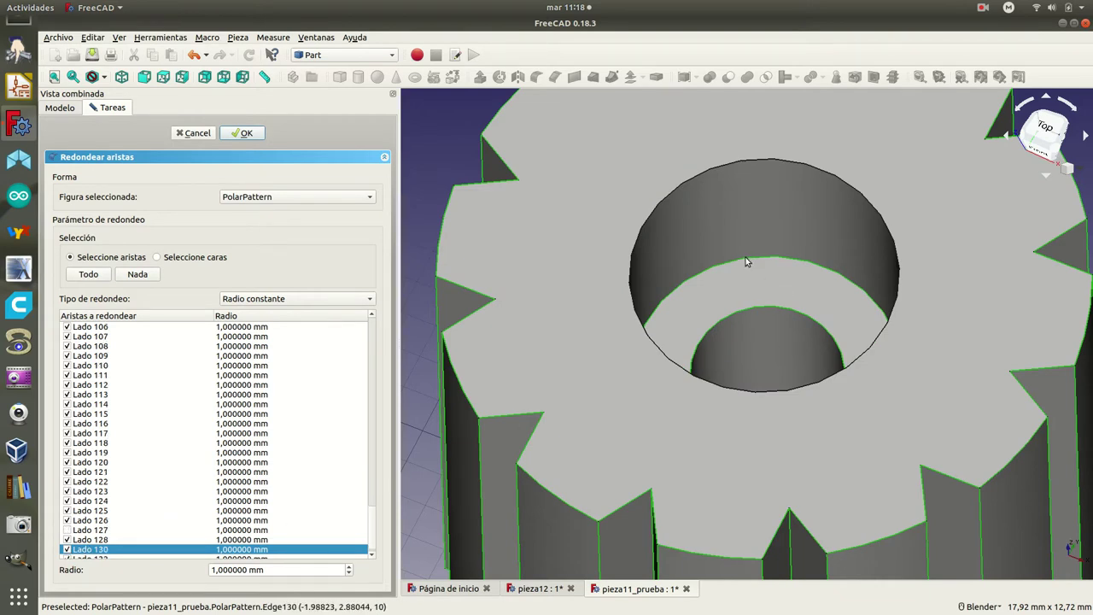
left_click(66, 549)
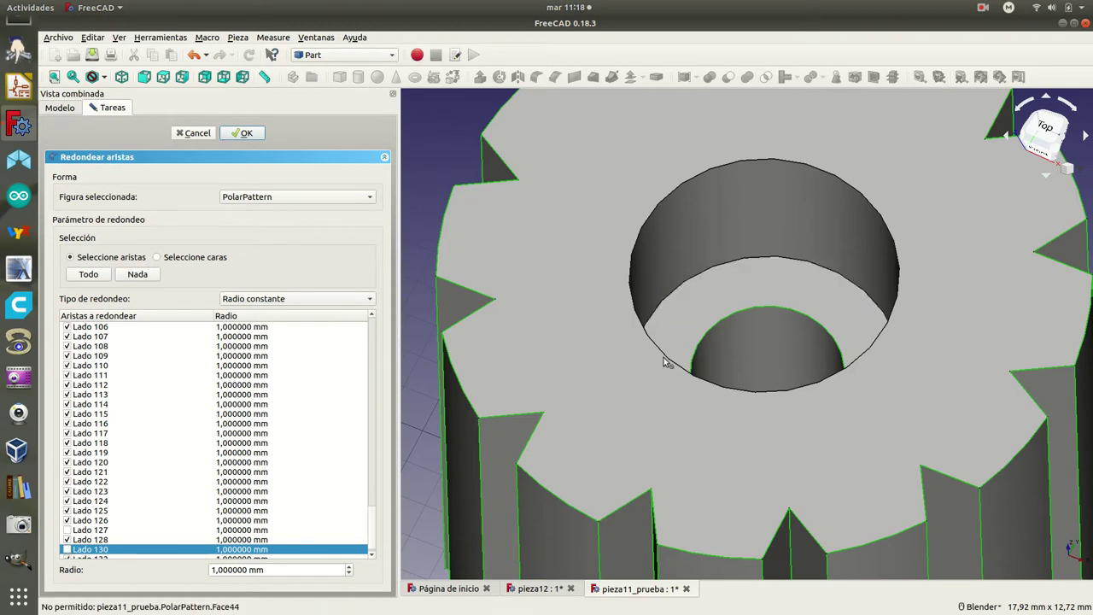
- Exclude the inner hole edge Lado 132, then orbit the knob to inspect its sides and underside
left_click(754, 309)
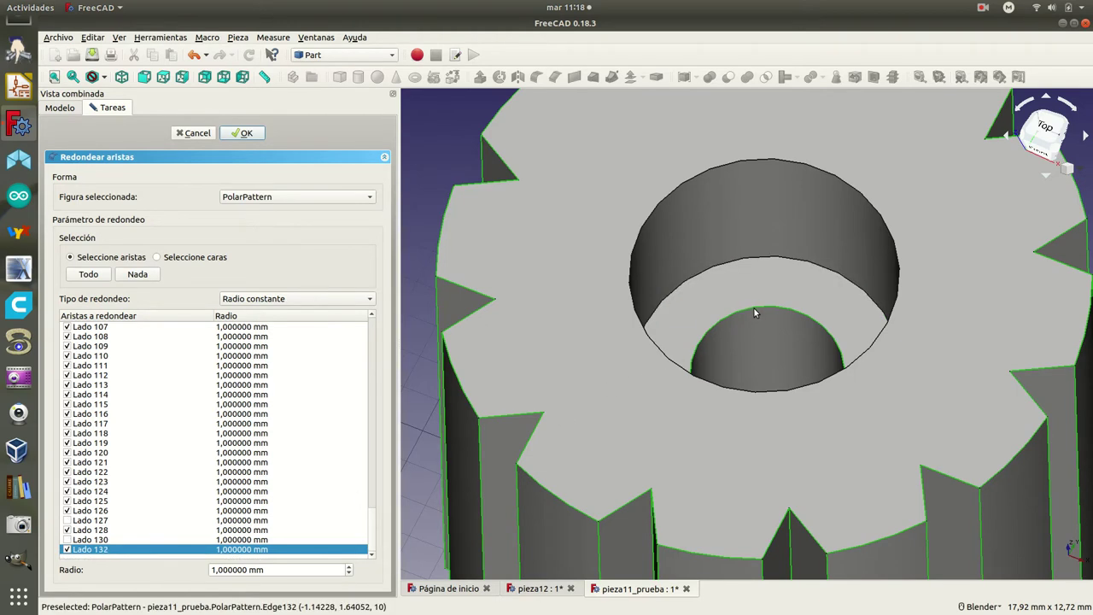
left_click(68, 552)
mouse_move(690, 330)
middle_mouse_down()
mouse_move(712, 370)
mouse_move(674, 408)
mouse_move(632, 405)
mouse_move(555, 270)
mouse_move(581, 224)
middle_mouse_up()
scroll(648, 133, "down", 5)
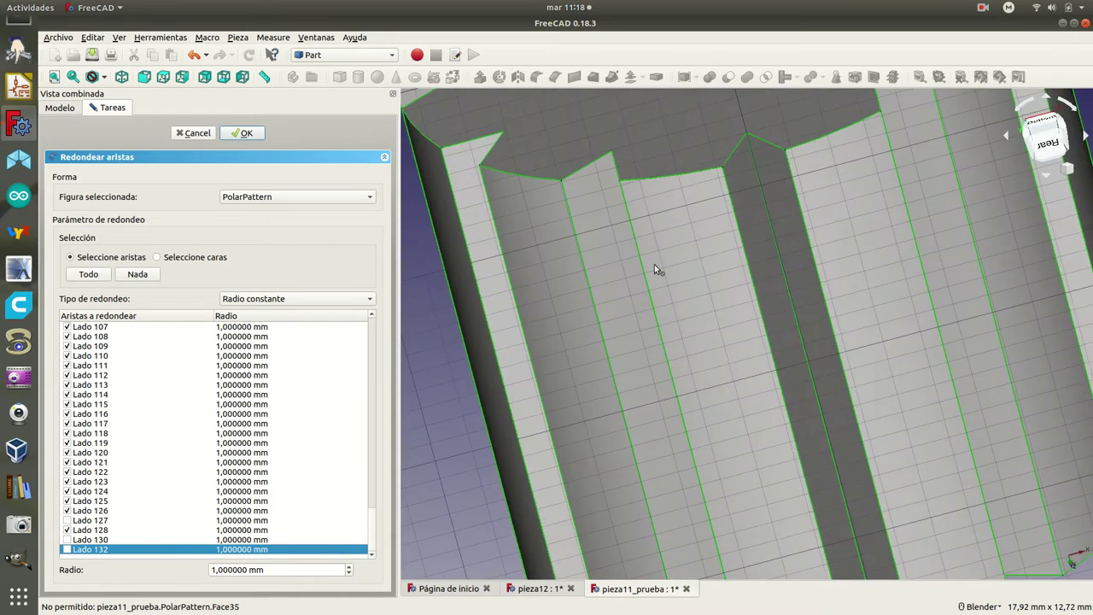
mouse_move(648, 130)
middle_mouse_down()
mouse_move(640, 297)
mouse_move(669, 360)
middle_mouse_up()
scroll(654, 134, "down", 3)
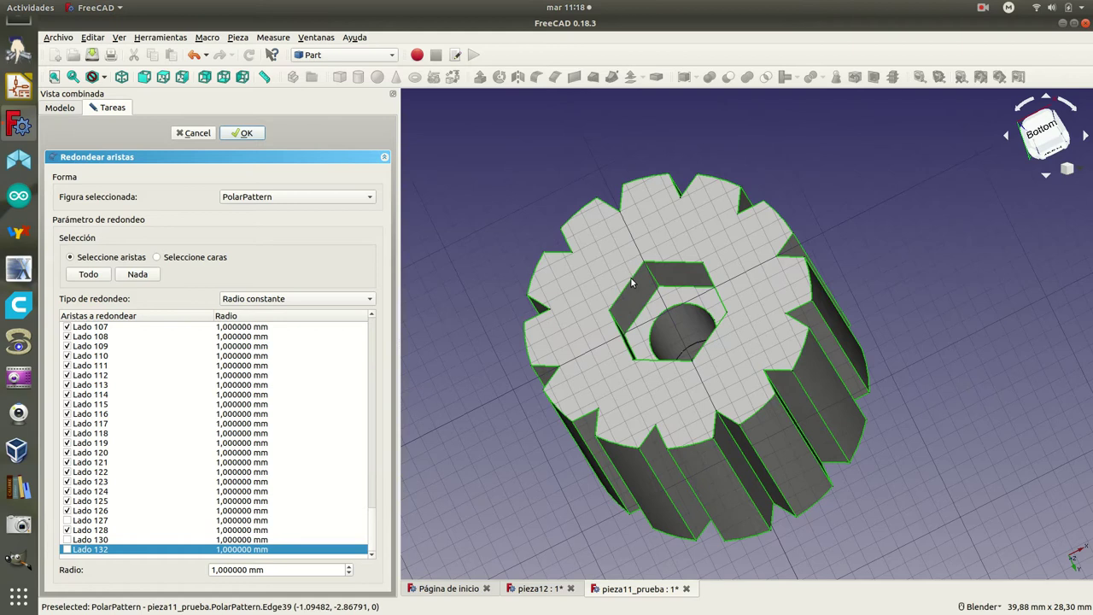
- Exclude the first hex recess edges, including its top edge, Lado 38 and Lado 40, from the fillet
scroll(633, 285, "up", 5)
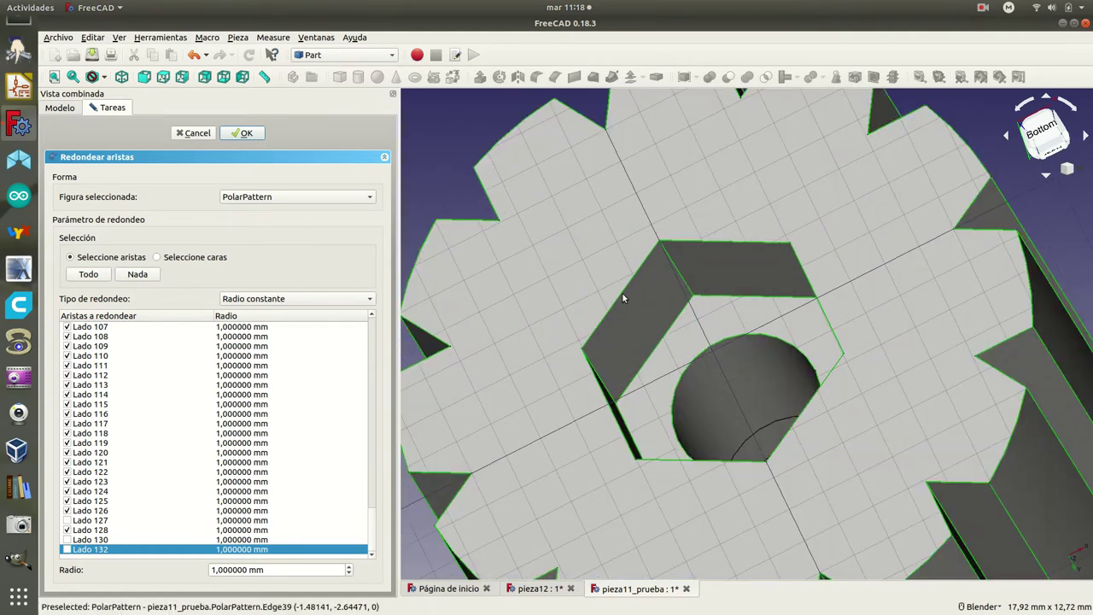
left_click(623, 295)
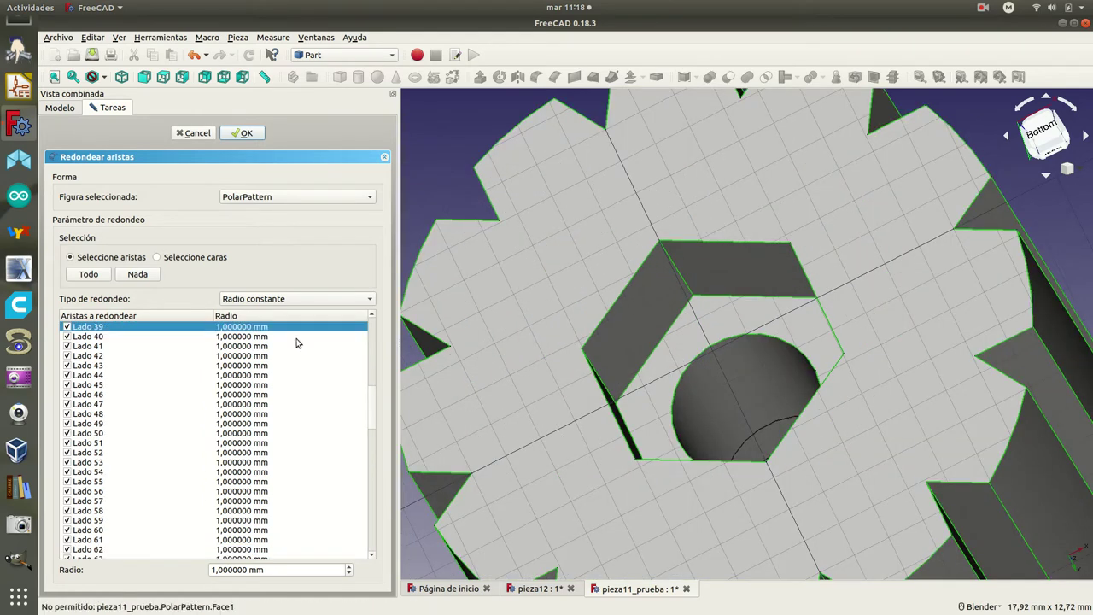
left_click(66, 326)
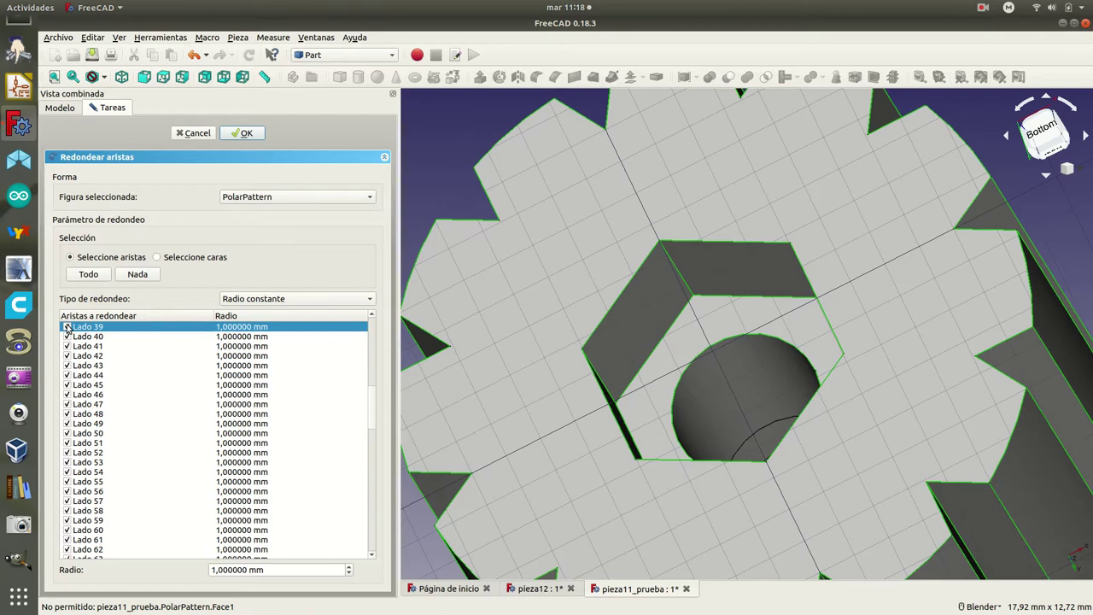
left_click(695, 240)
left_click(66, 326)
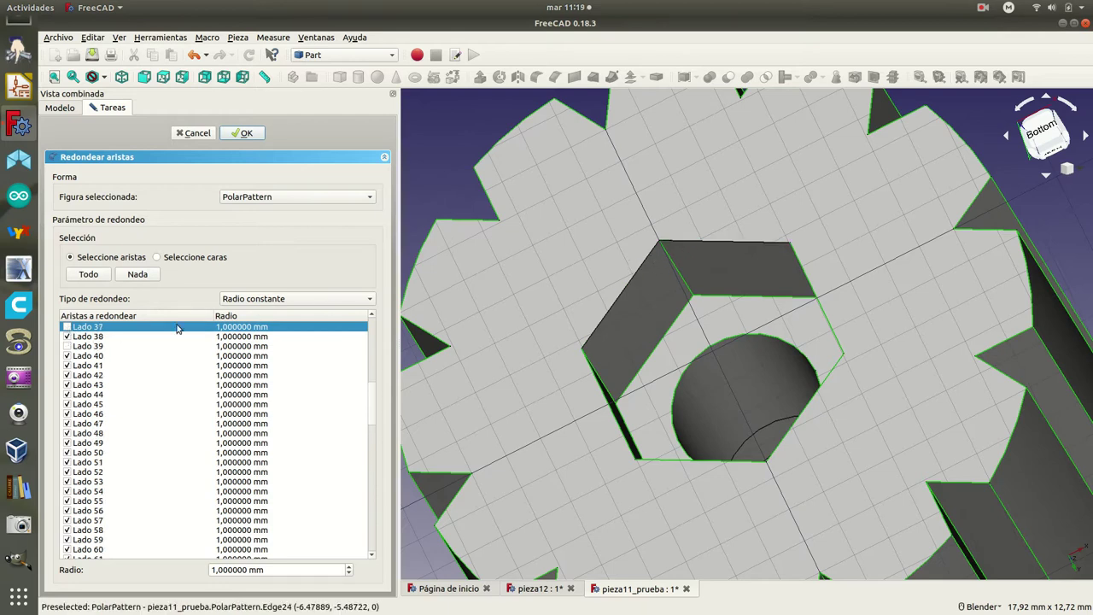
left_click(805, 275)
left_click(67, 336)
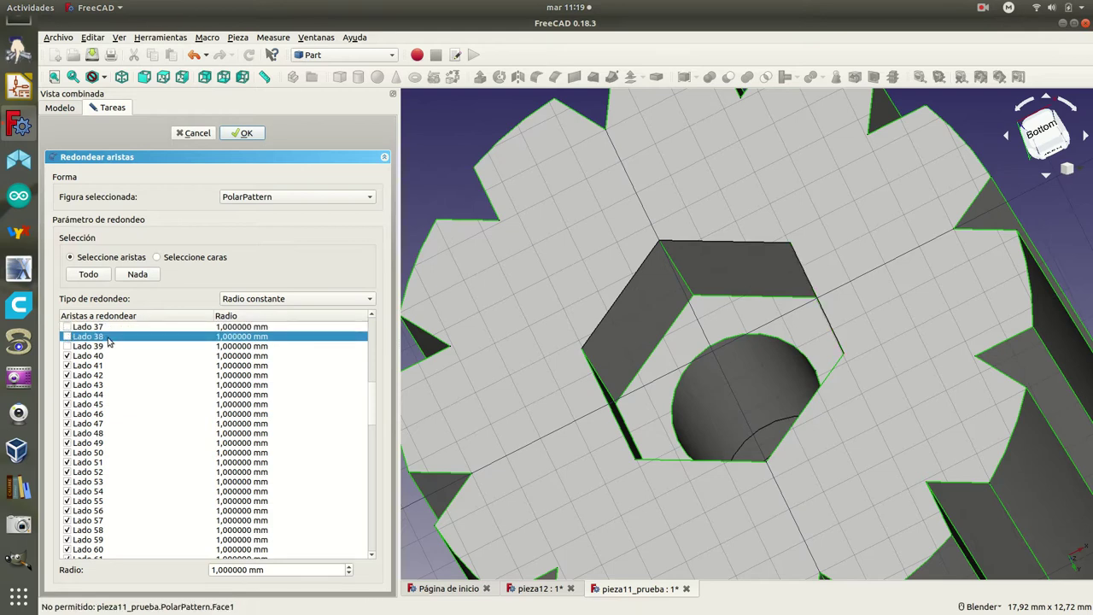
left_click(808, 408)
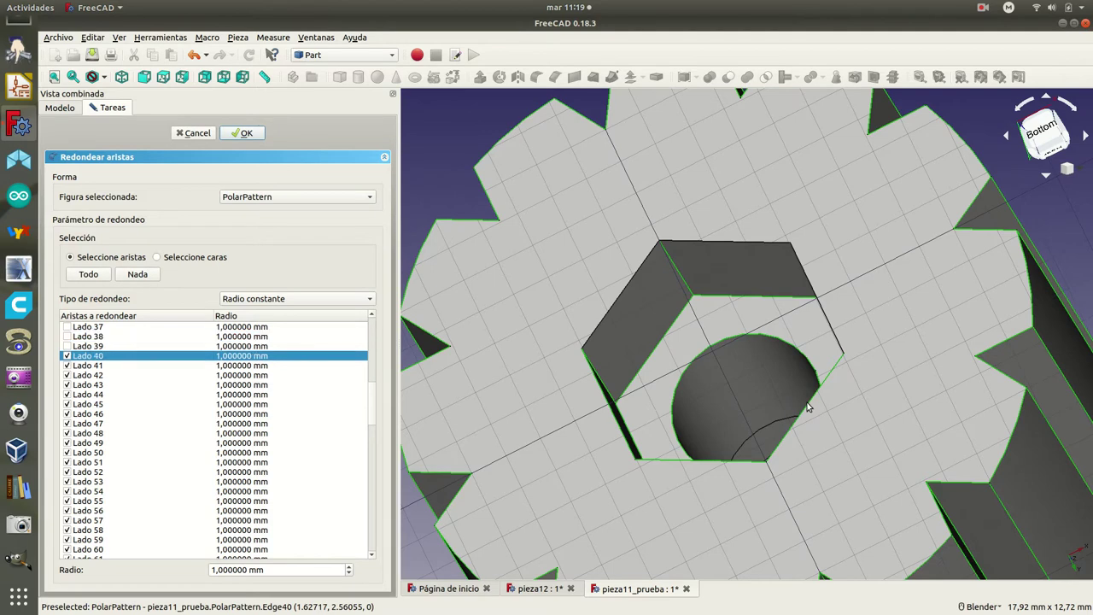
left_click(67, 357)
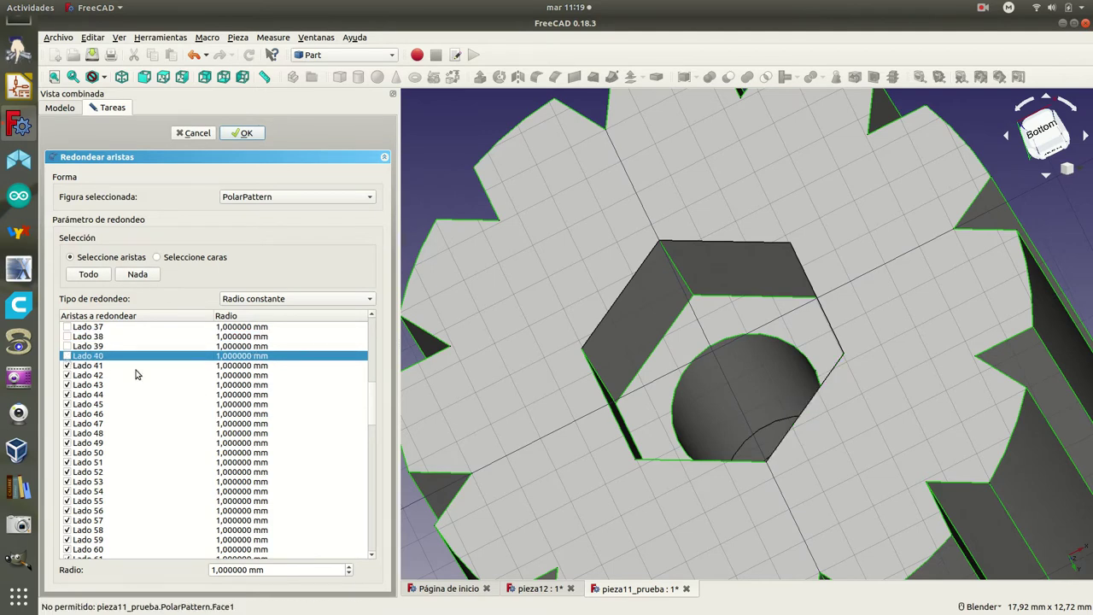
- Exclude hex recess edges Lado 42, 41, 120, 121, 116 and 117 from the fillet
left_click(688, 462)
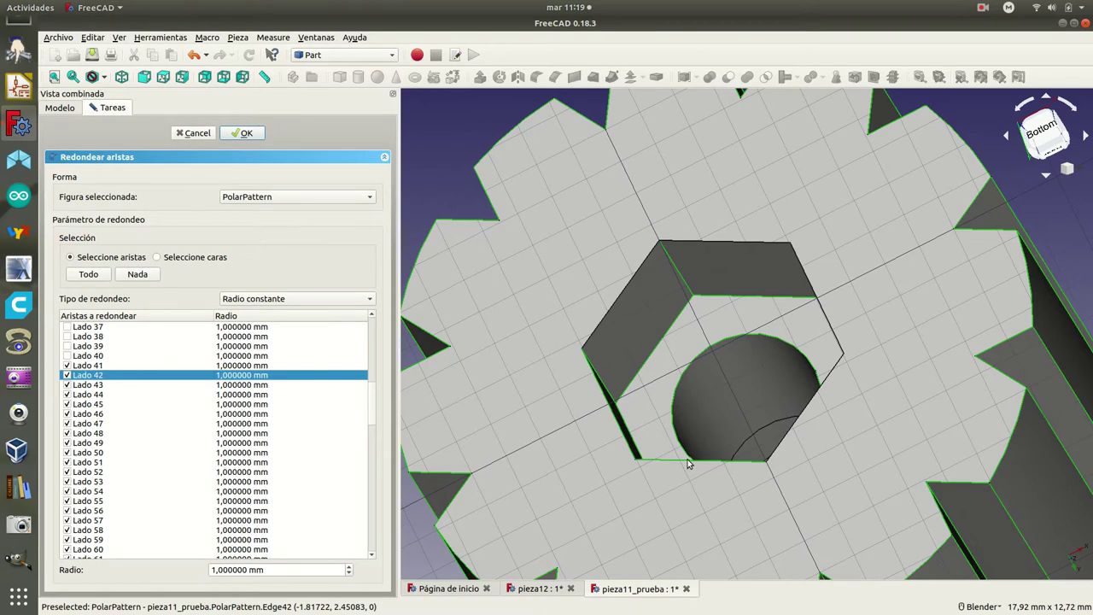
left_click(67, 374)
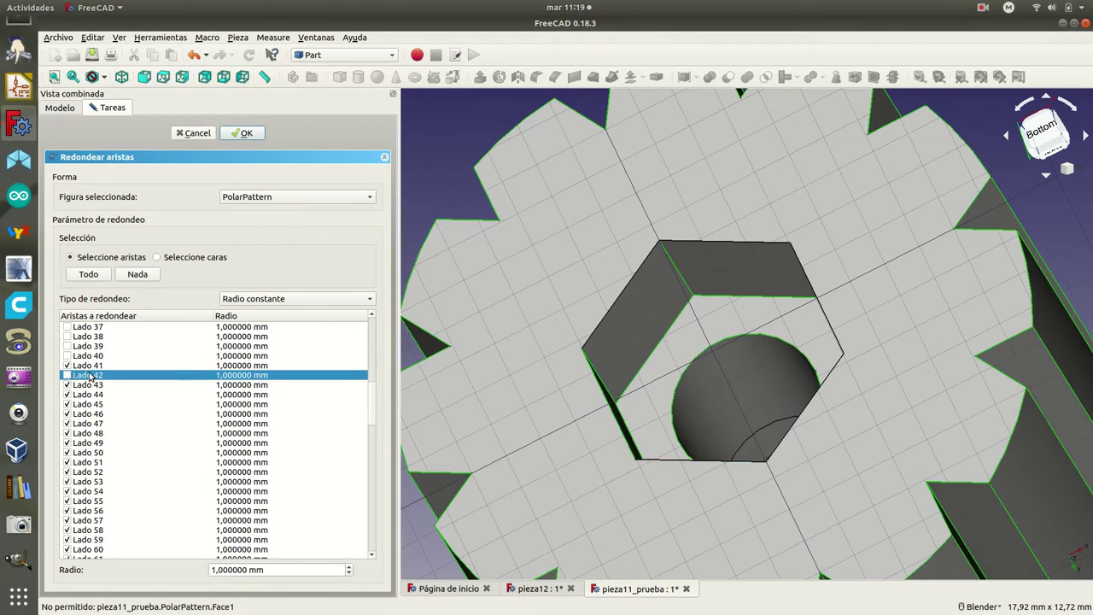
left_click(610, 413)
left_click(68, 365)
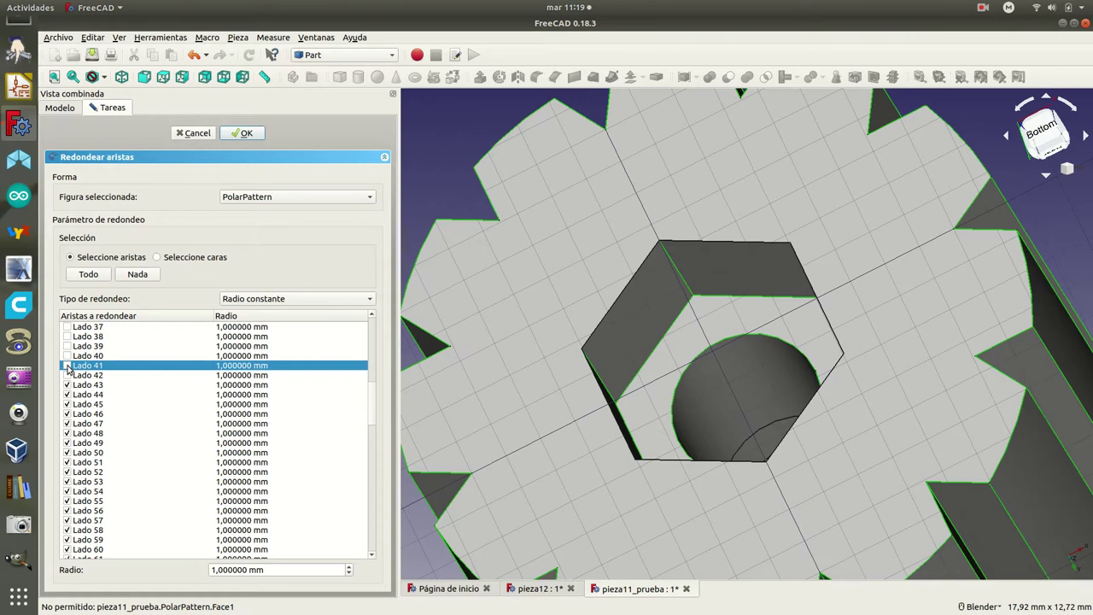
left_click(601, 375)
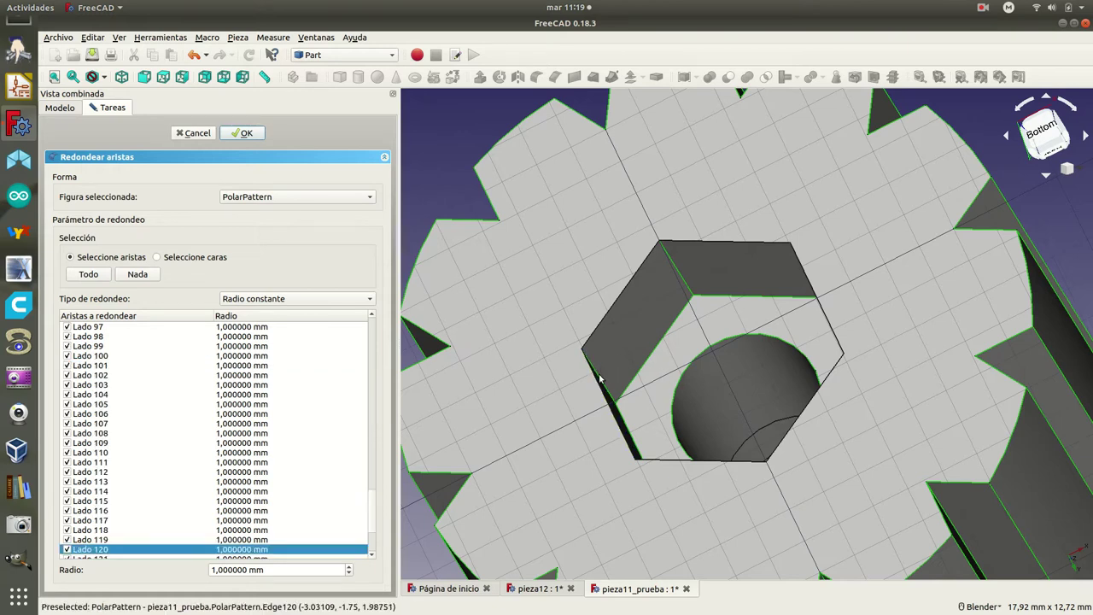
left_click(68, 550)
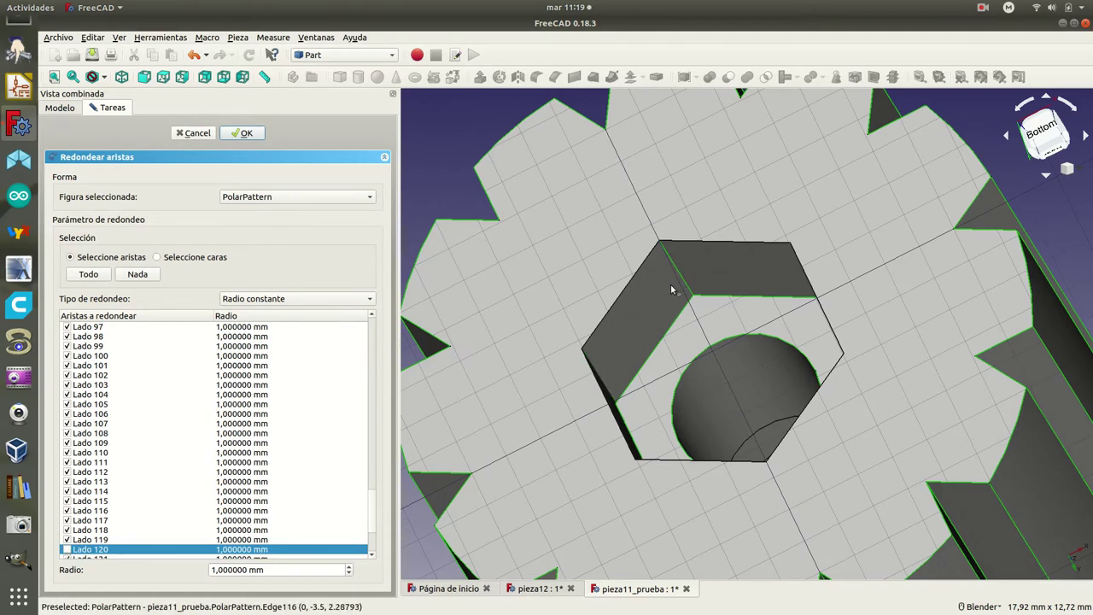
left_click(663, 343)
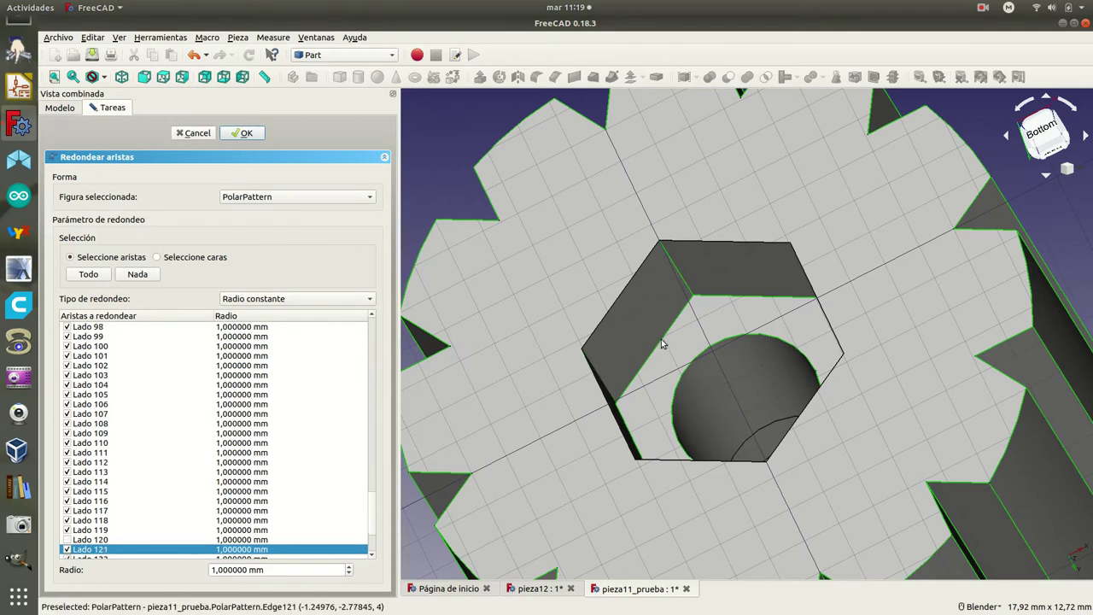
left_click(68, 550)
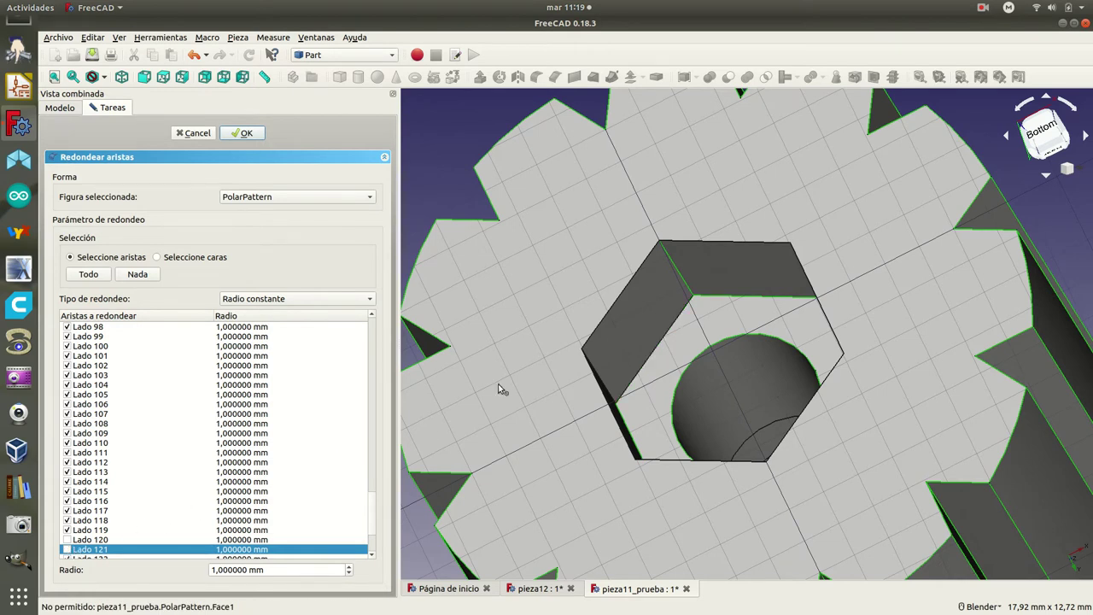
left_click(677, 272)
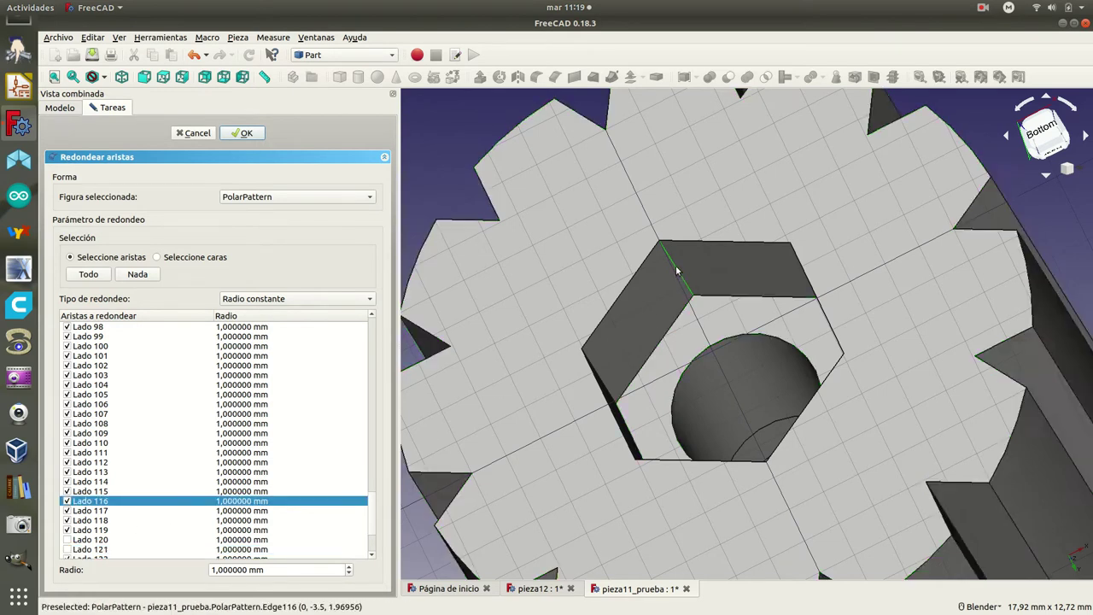
left_click(68, 501)
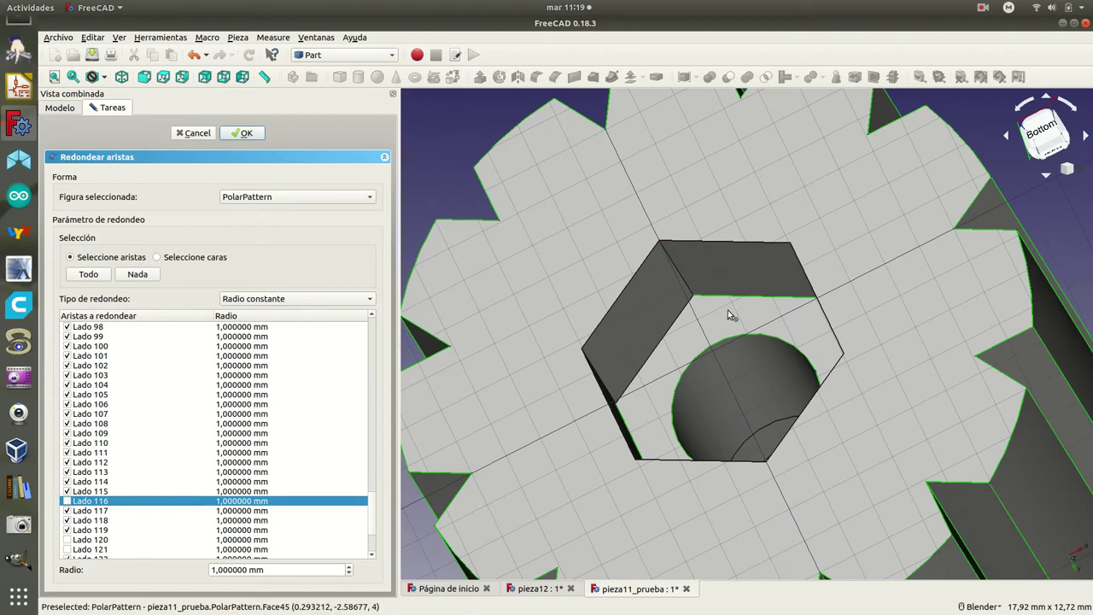
left_click(744, 295)
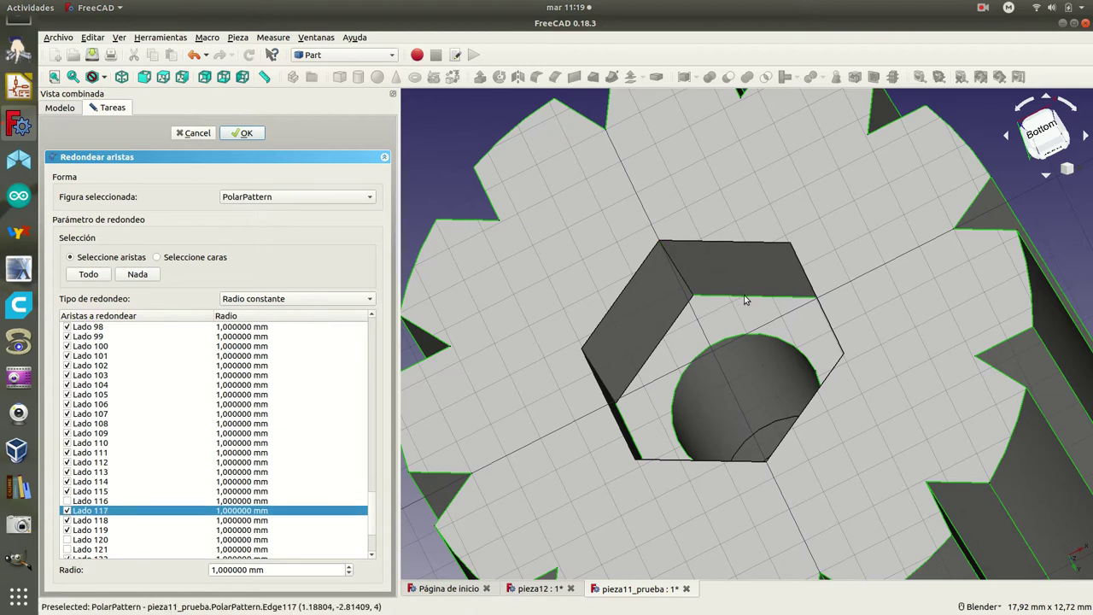
left_click(68, 510)
- Exclude Lado 115, Lado 119 and the central hole's circles Lado 128 and 132 from the fillet
middle_click_drag(786, 327, 835, 340)
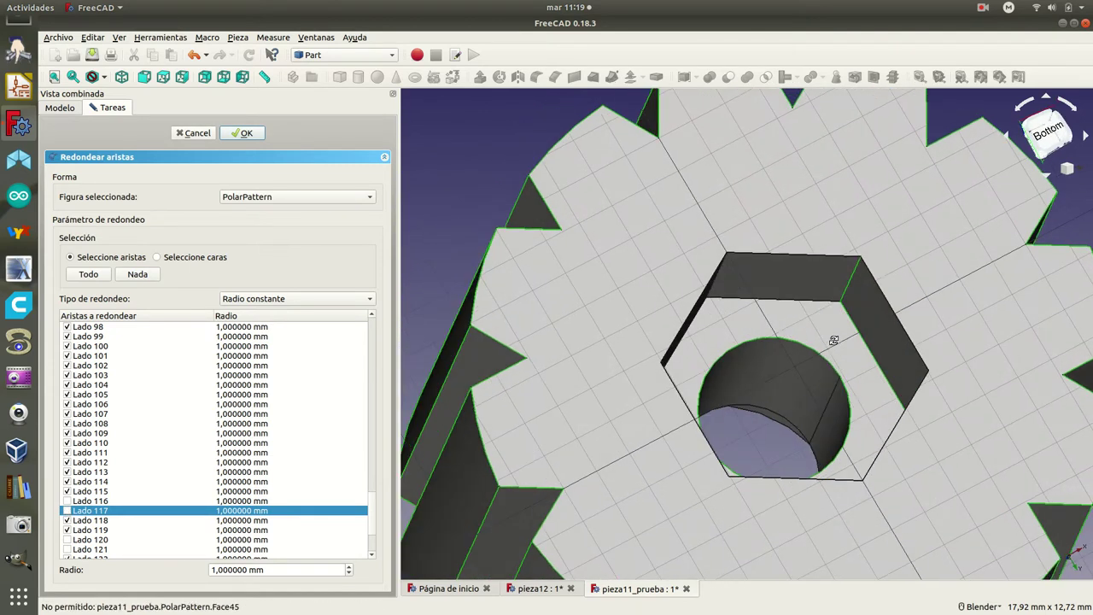
left_click(852, 281)
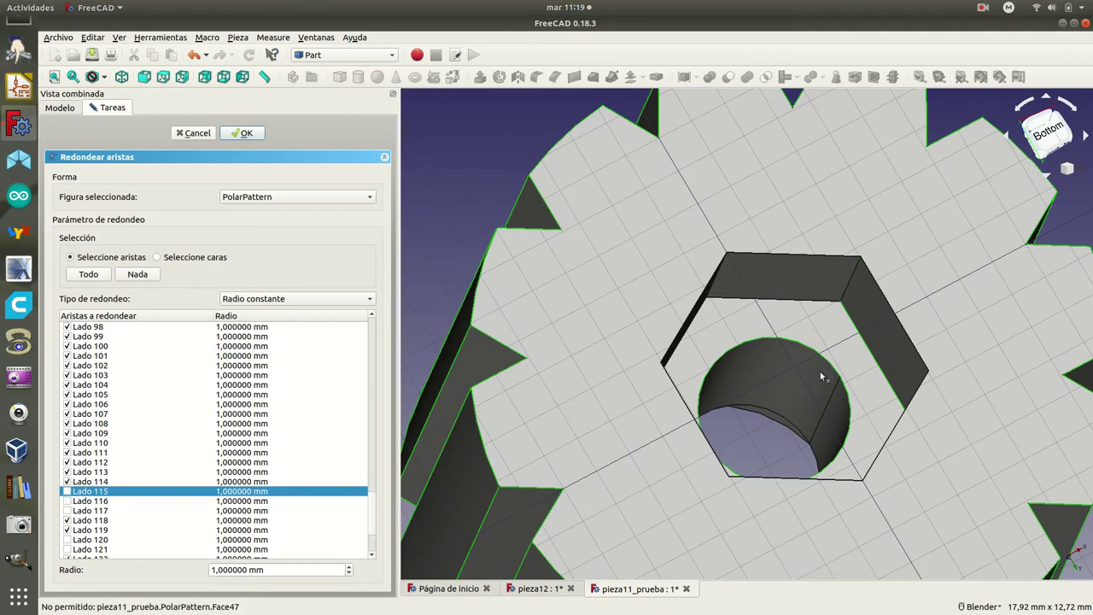
left_click(871, 355)
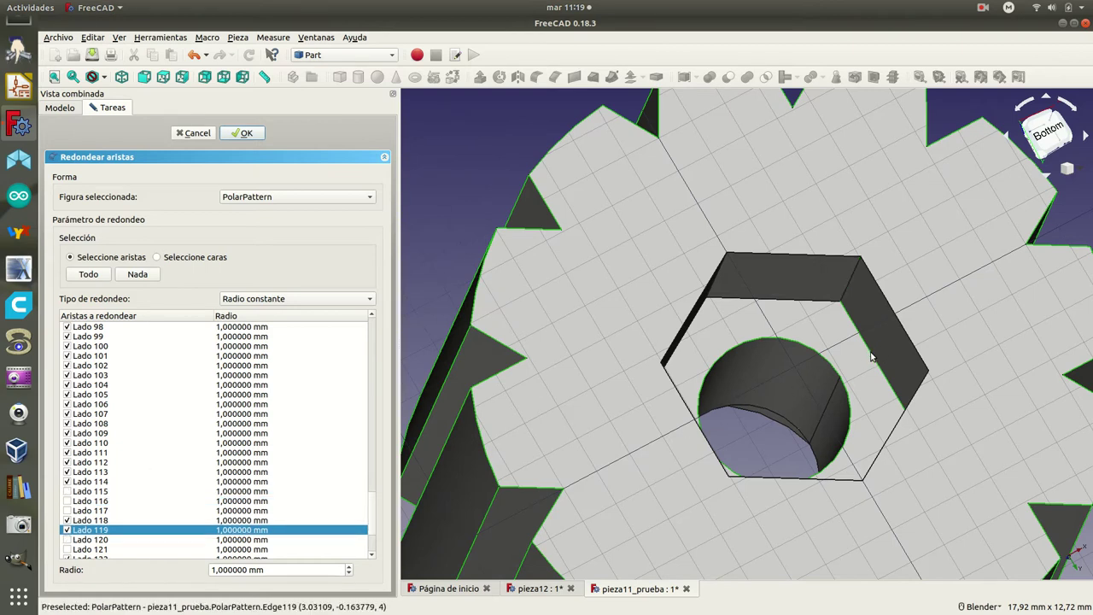
left_click(67, 529)
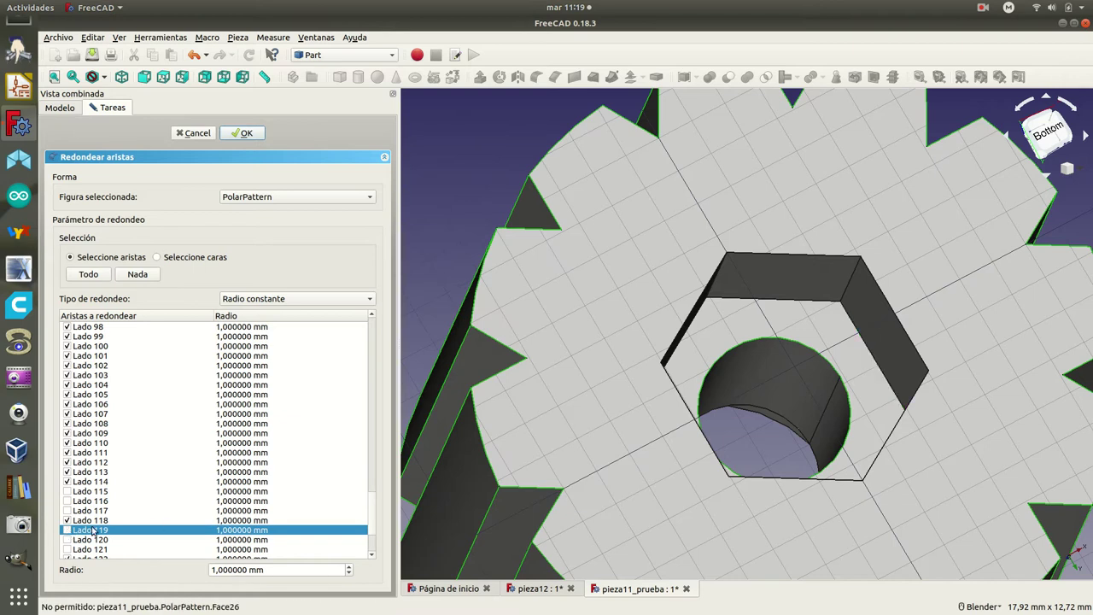
left_click(796, 342)
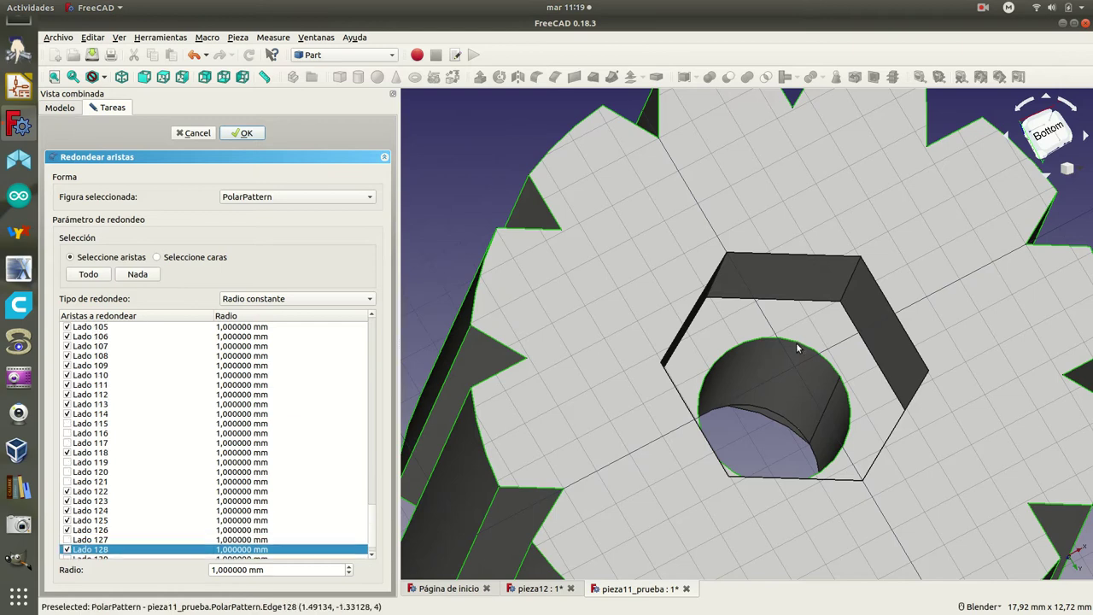
left_click(67, 550)
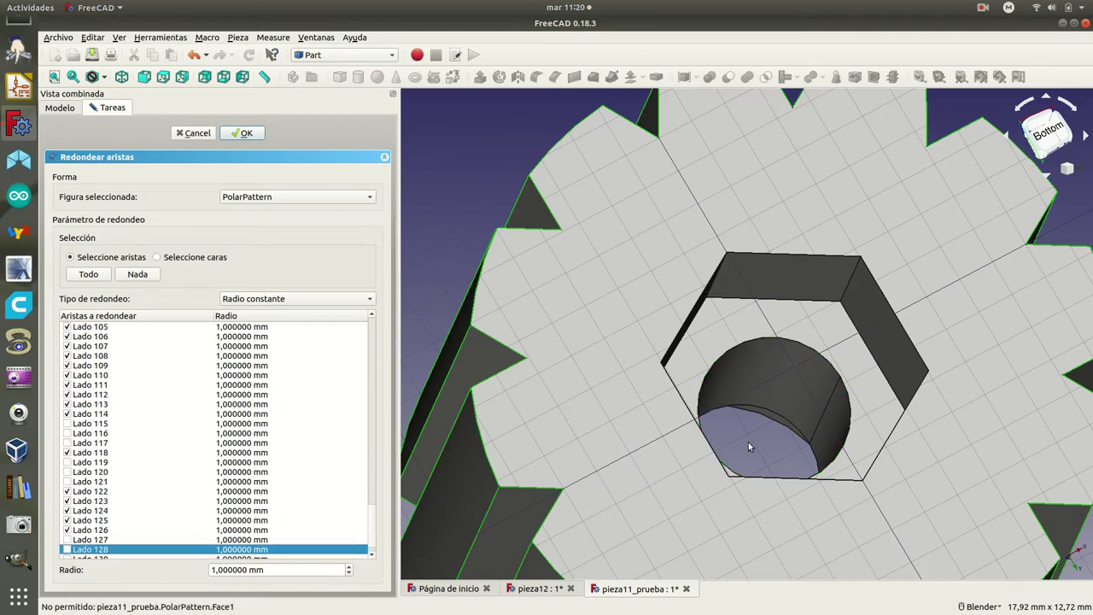
left_click(771, 409)
left_click(66, 549)
- Locate hex recess edges Lado 118 and Lado 122 and untick Lado 122
middle_click_drag(879, 392, 890, 433)
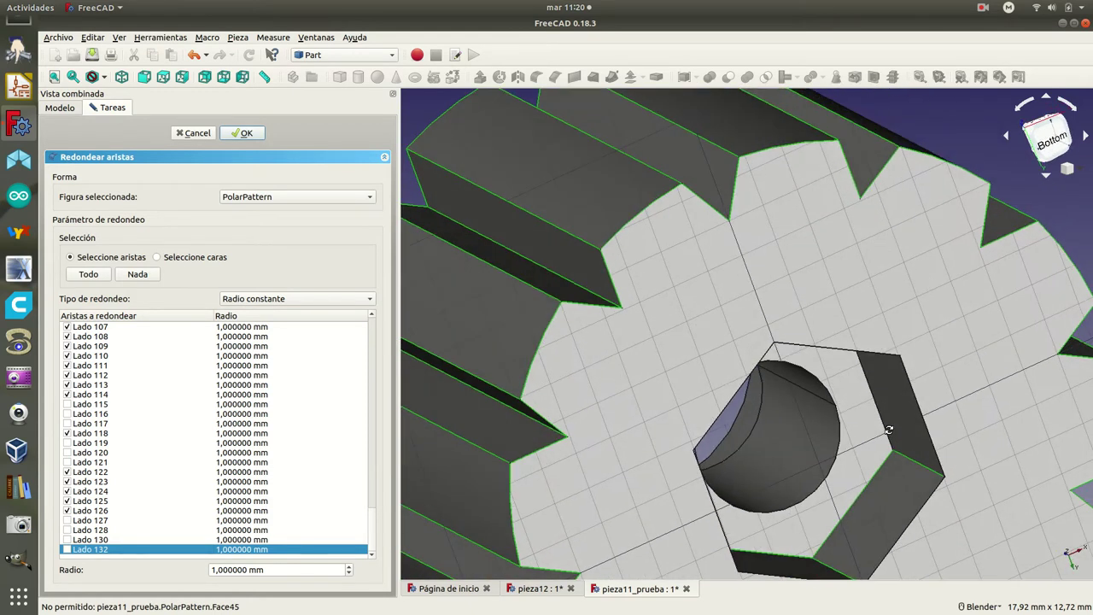
scroll(896, 444, "up", 3)
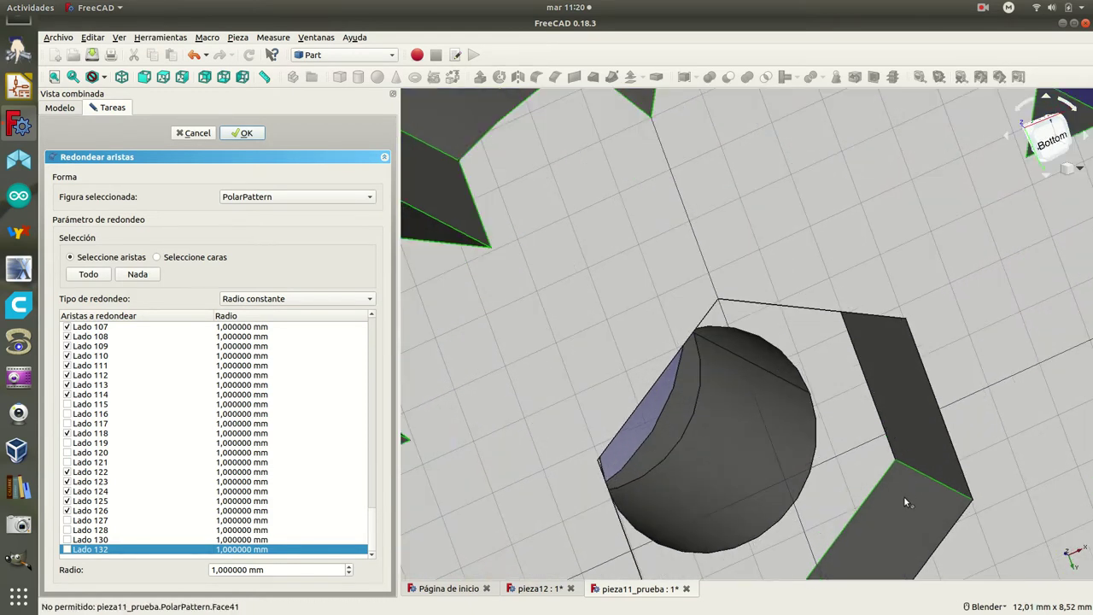
scroll(903, 496, "down", 5)
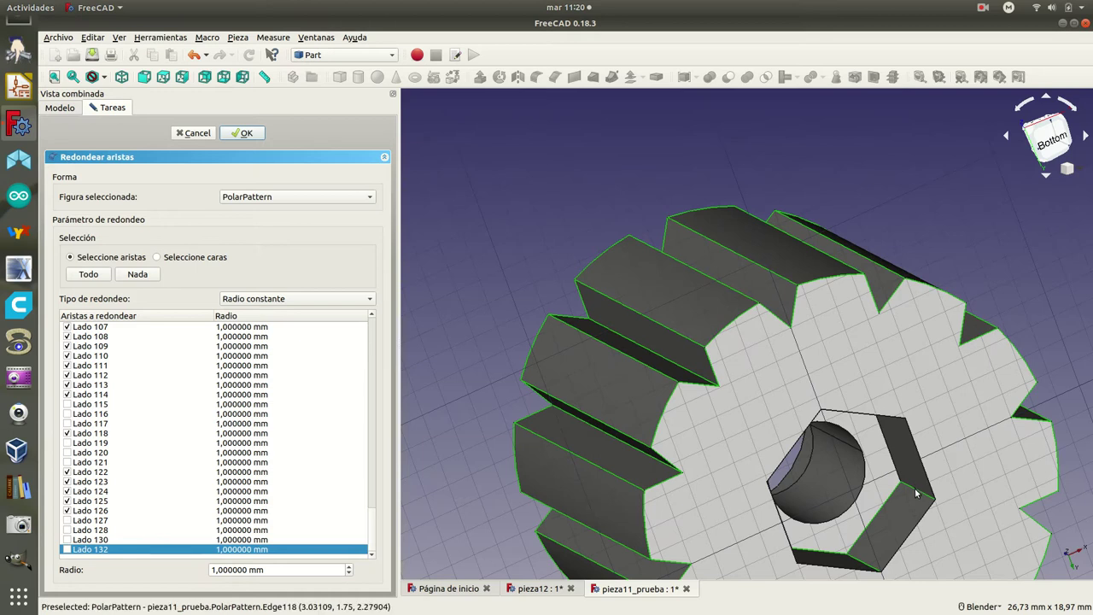
left_click(914, 492)
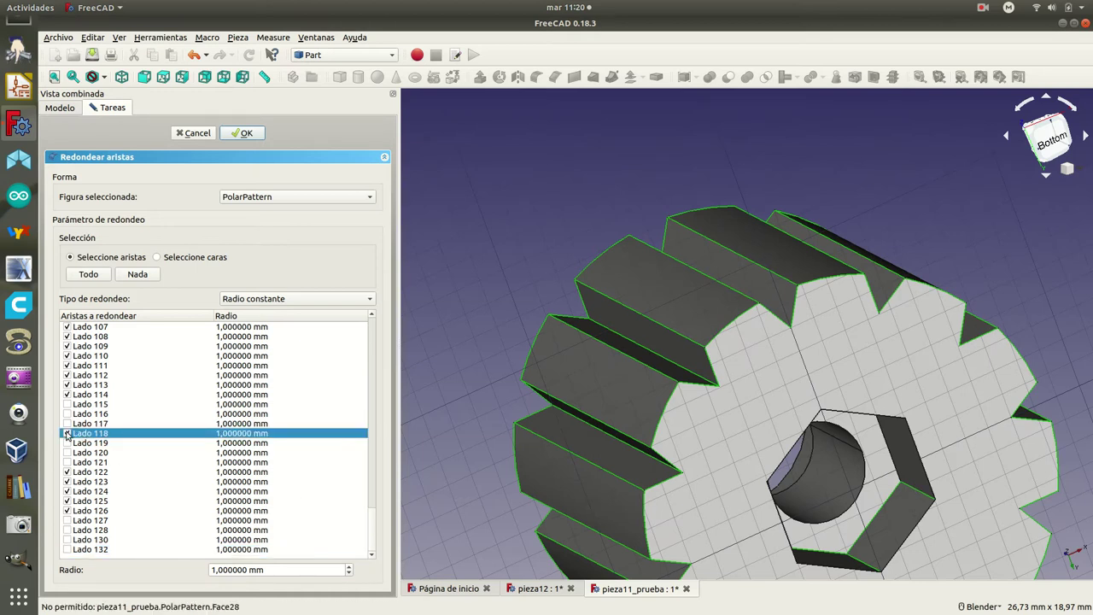
left_click(862, 564)
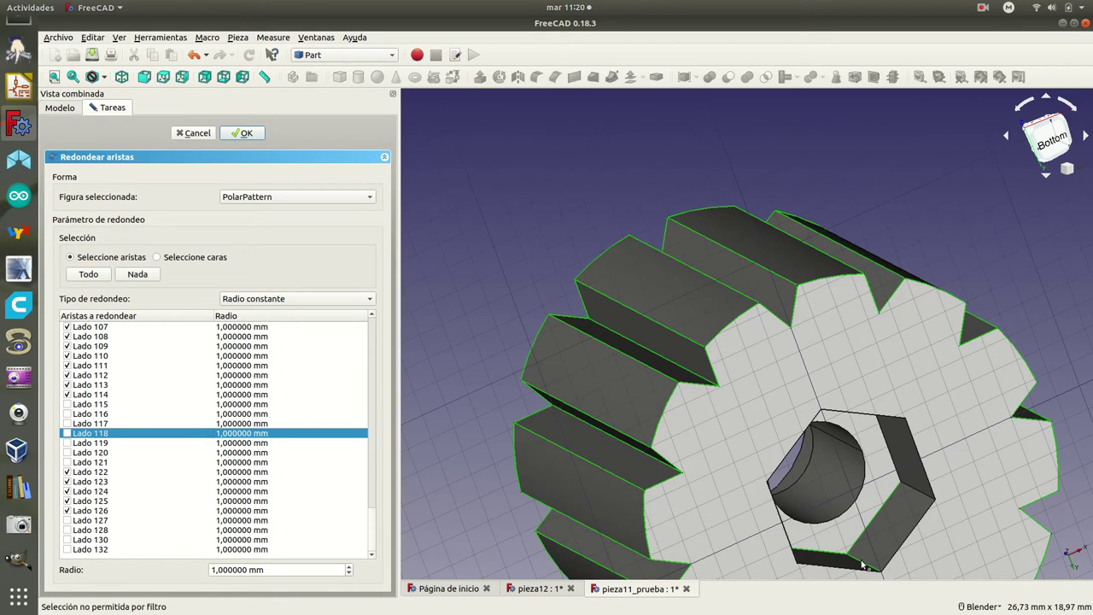
left_click(862, 565)
left_click(868, 566)
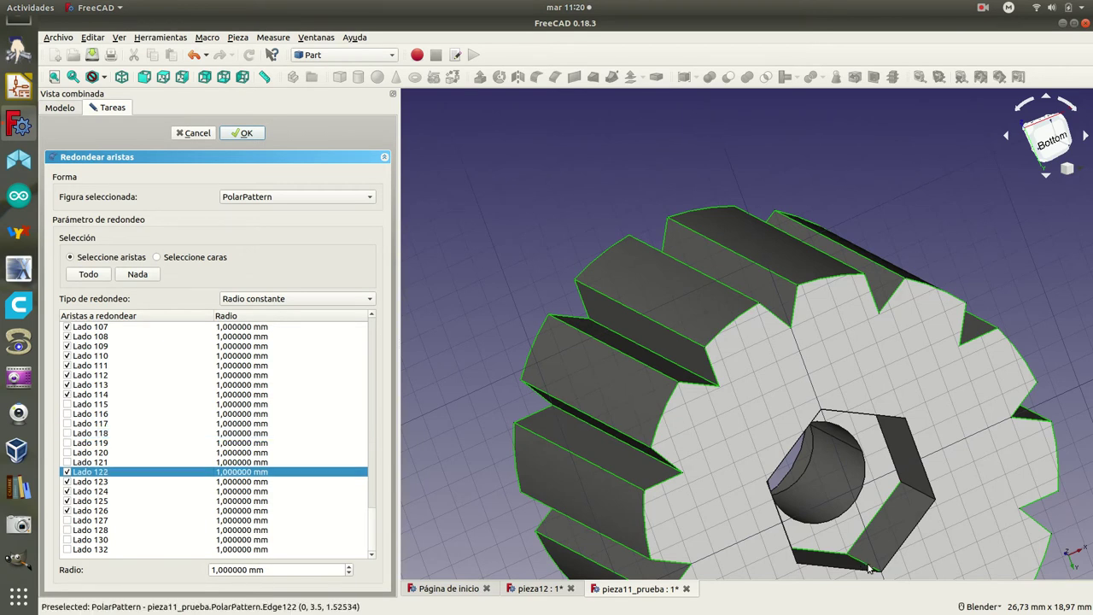
left_click(66, 471)
- Untick hex recess edges Lado 126, Lado 124 and Lado 125 in the fillet list
mouse_move(742, 406)
middle_mouse_down()
mouse_move(763, 362)
mouse_move(693, 384)
middle_mouse_up()
scroll(700, 388, "up", 3)
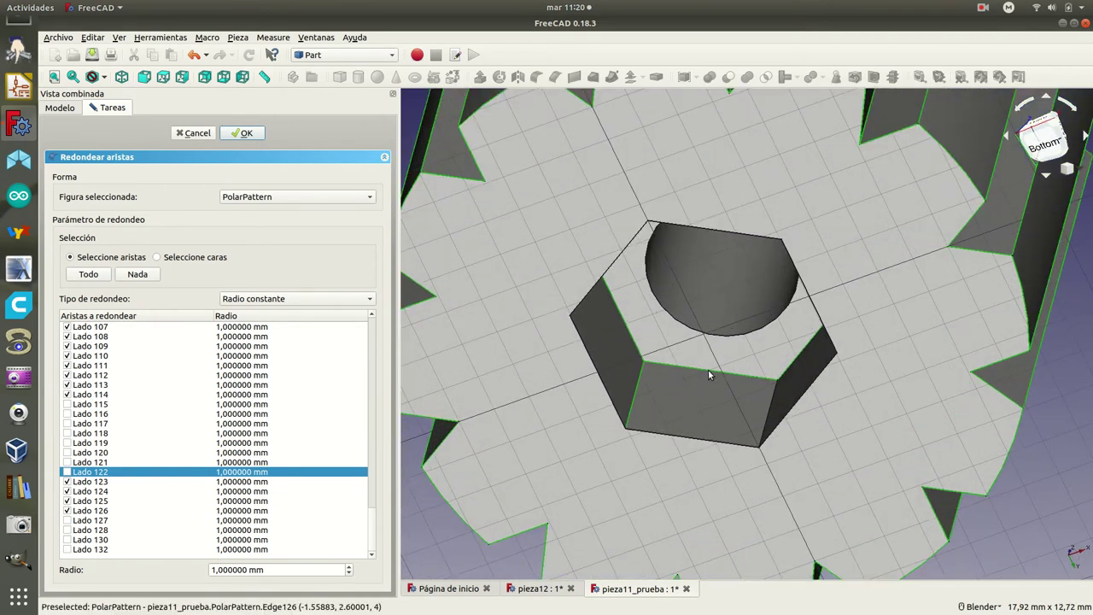
left_click(708, 374)
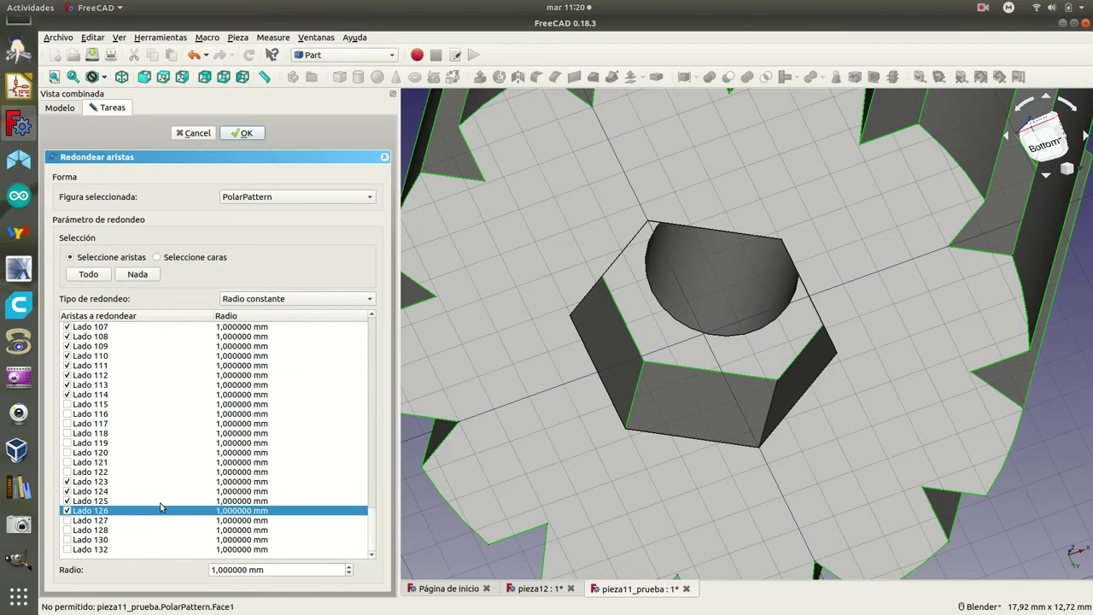
left_click(66, 510)
left_click(638, 390)
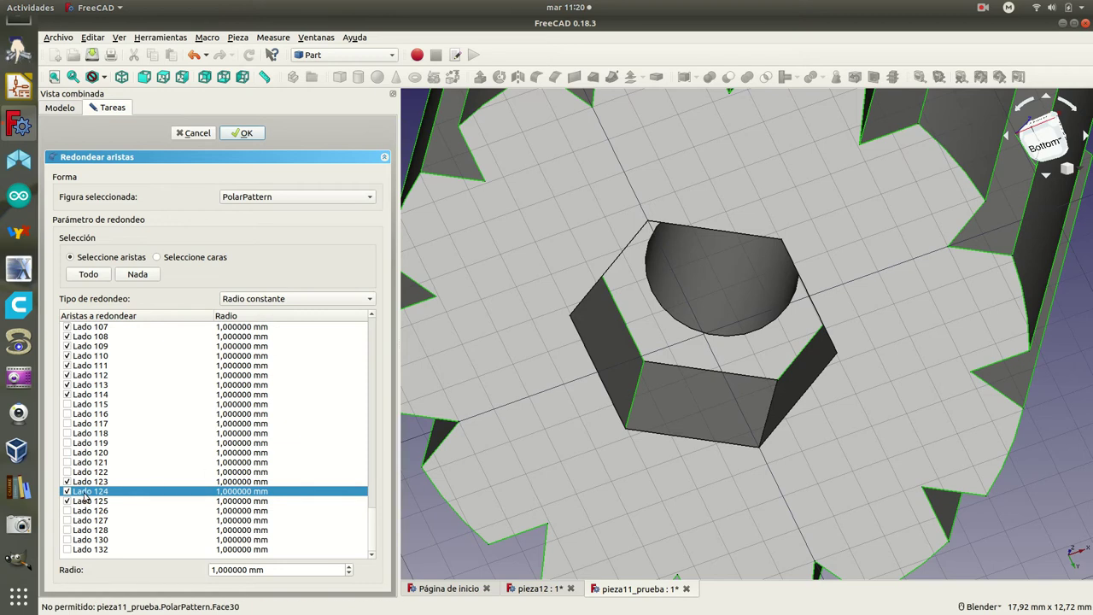
left_click(67, 492)
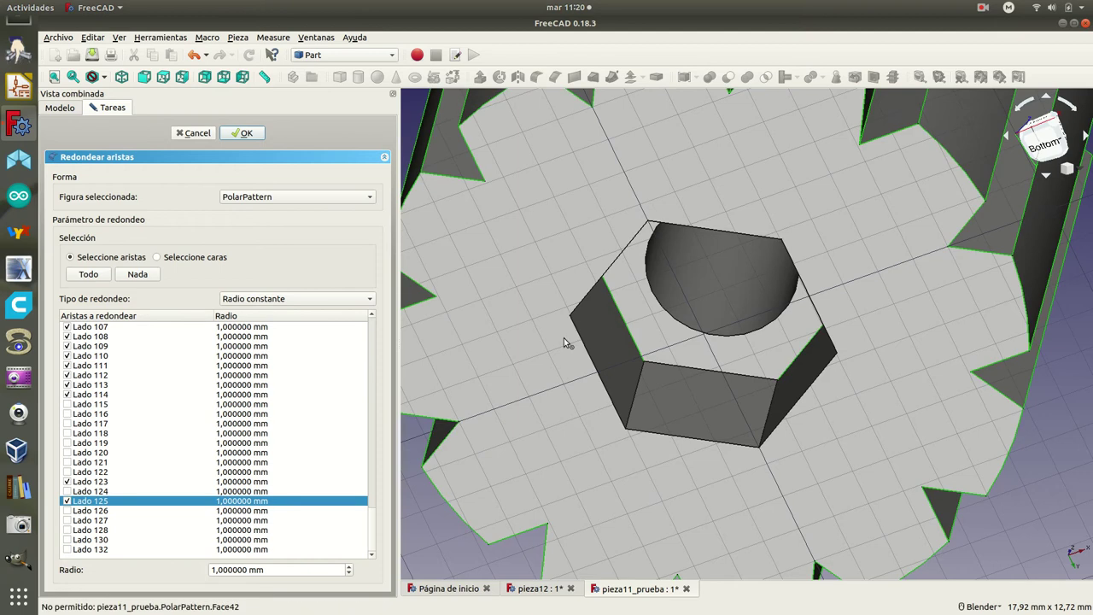
left_click(67, 501)
- Untick Lado 123, leaving only Lado 107–114 marked for rounding
mouse_move(613, 334)
middle_mouse_down()
mouse_move(643, 239)
mouse_move(712, 265)
mouse_move(796, 352)
middle_mouse_up()
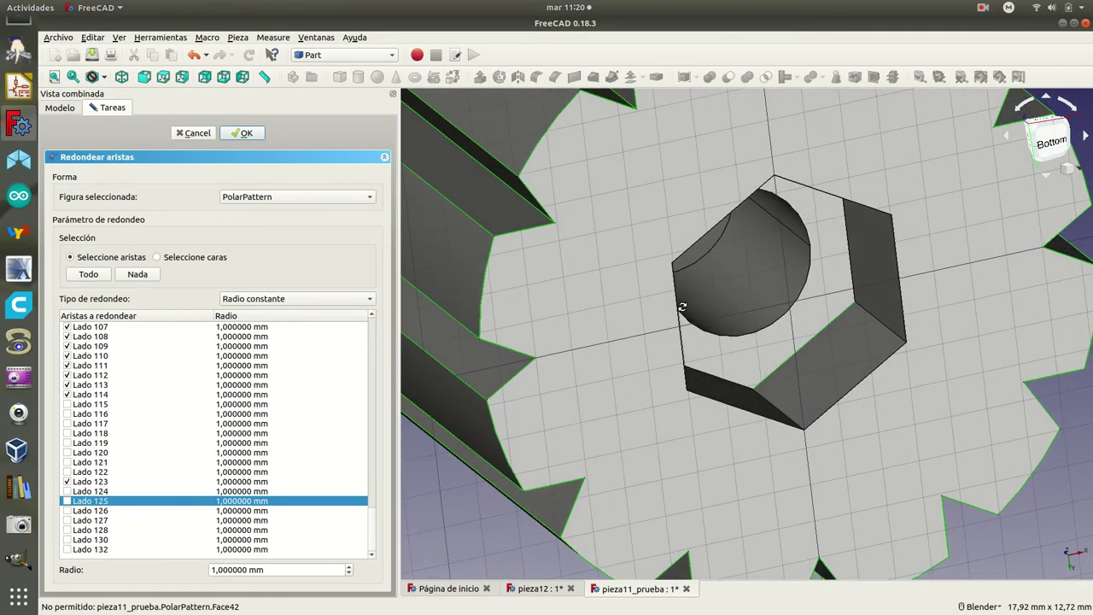
left_click(796, 354)
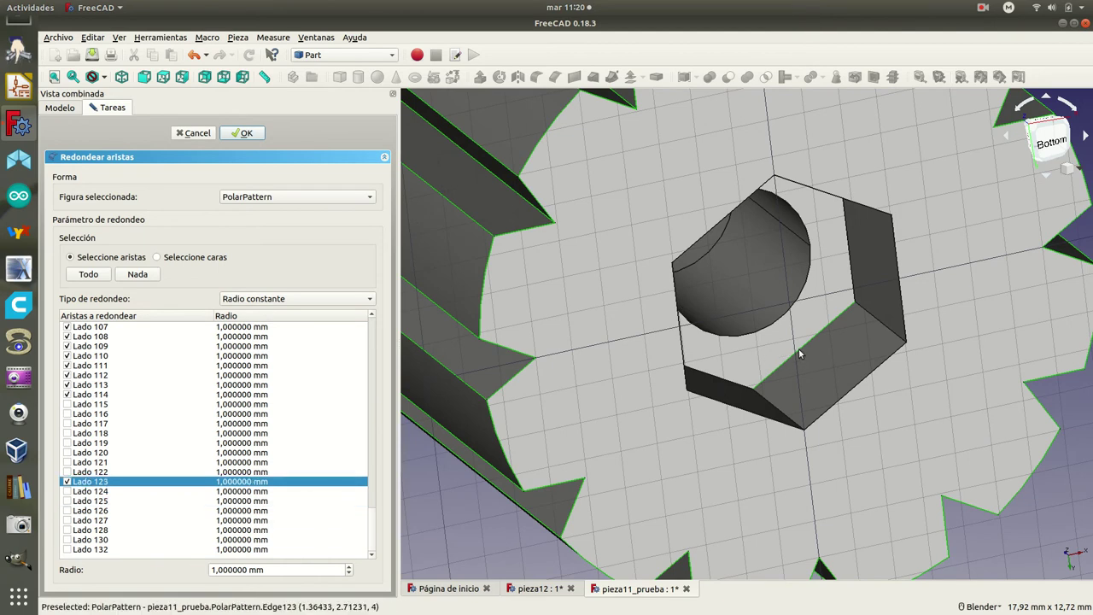
left_click(66, 483)
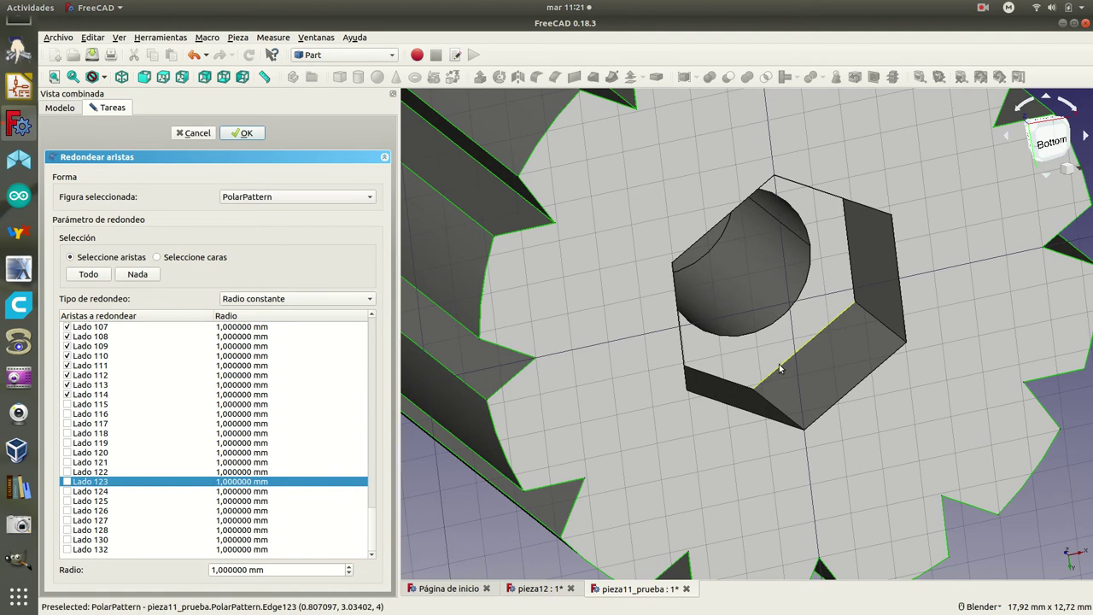
mouse_move(780, 347)
middle_mouse_down()
mouse_move(675, 326)
mouse_move(710, 342)
mouse_move(757, 311)
mouse_move(748, 261)
middle_mouse_up()
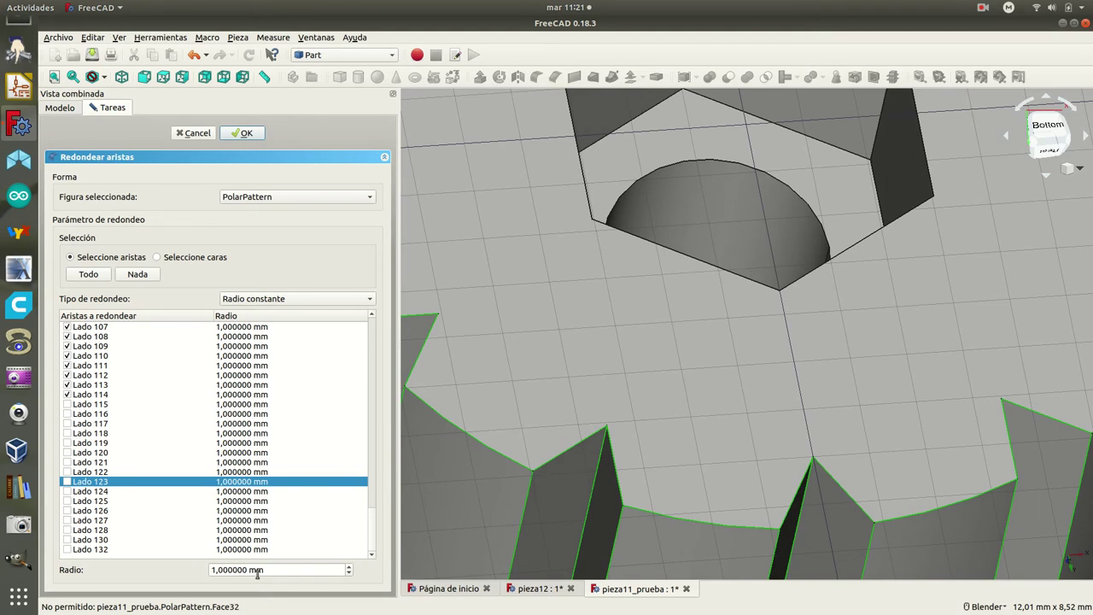
- Set the fillet radius to 0.7 mm and confirm it on edges Lado 107–114
left_click_drag(249, 569, 183, 564)
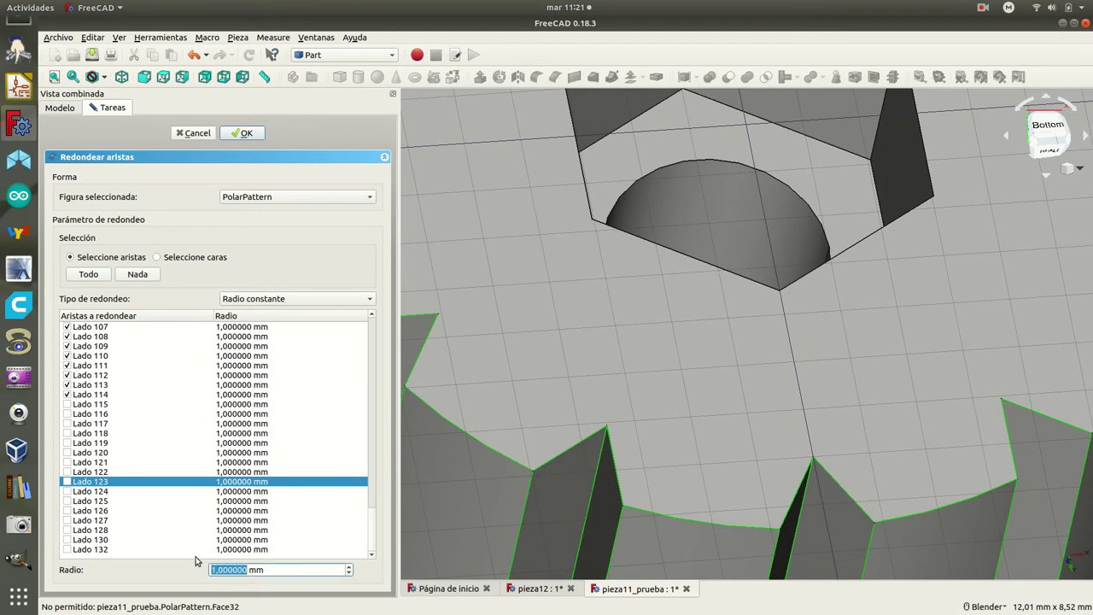
type("0,7")
left_click(253, 135)
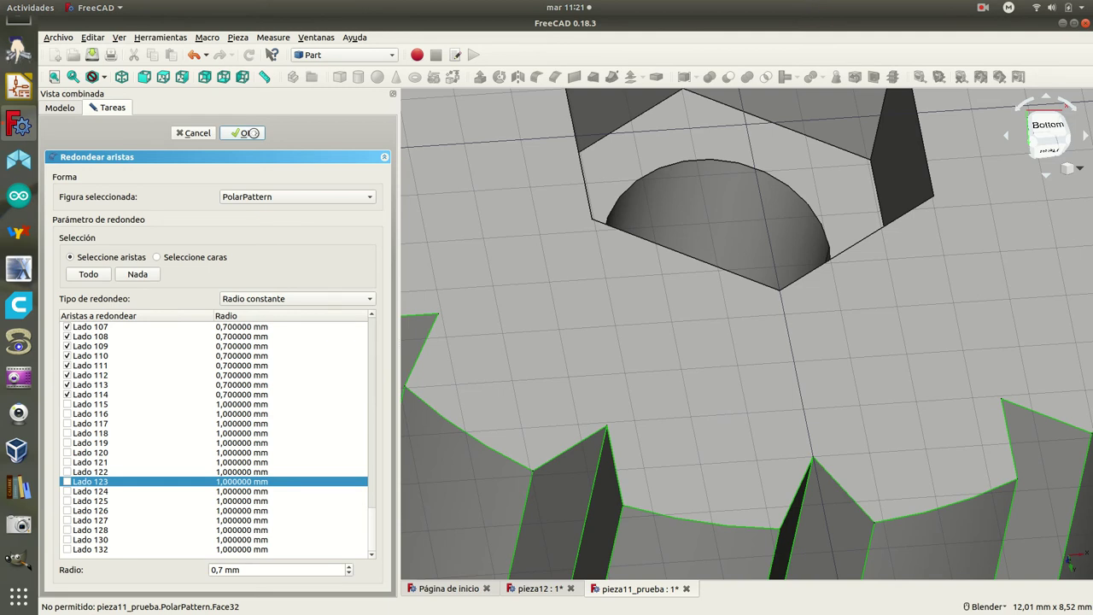
scroll(585, 232, "down", 2)
scroll(585, 231, "down", 2)
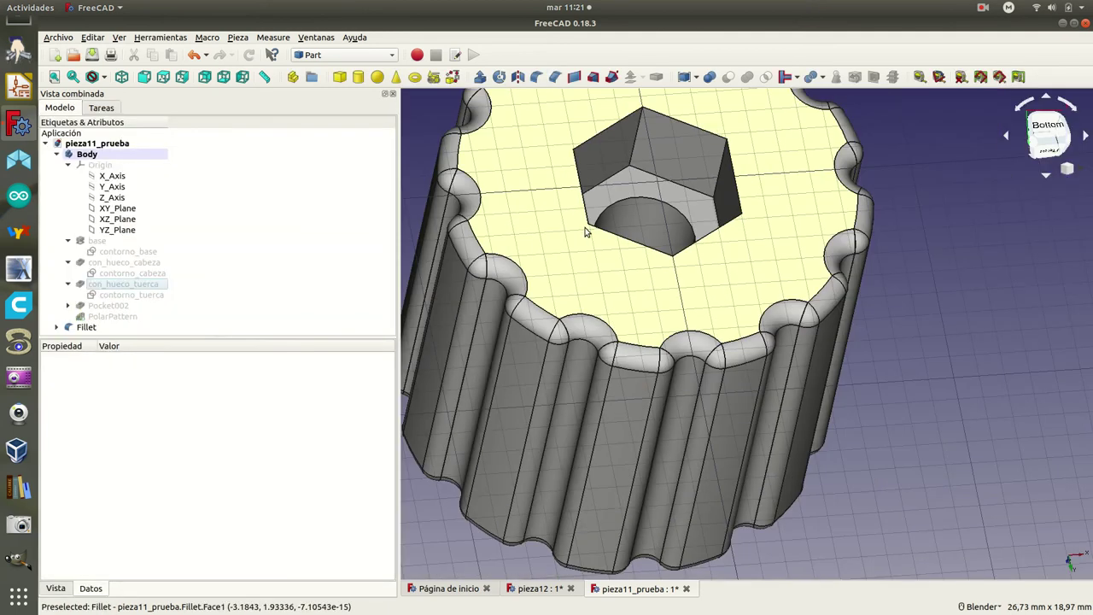
scroll(586, 236, "down", 2)
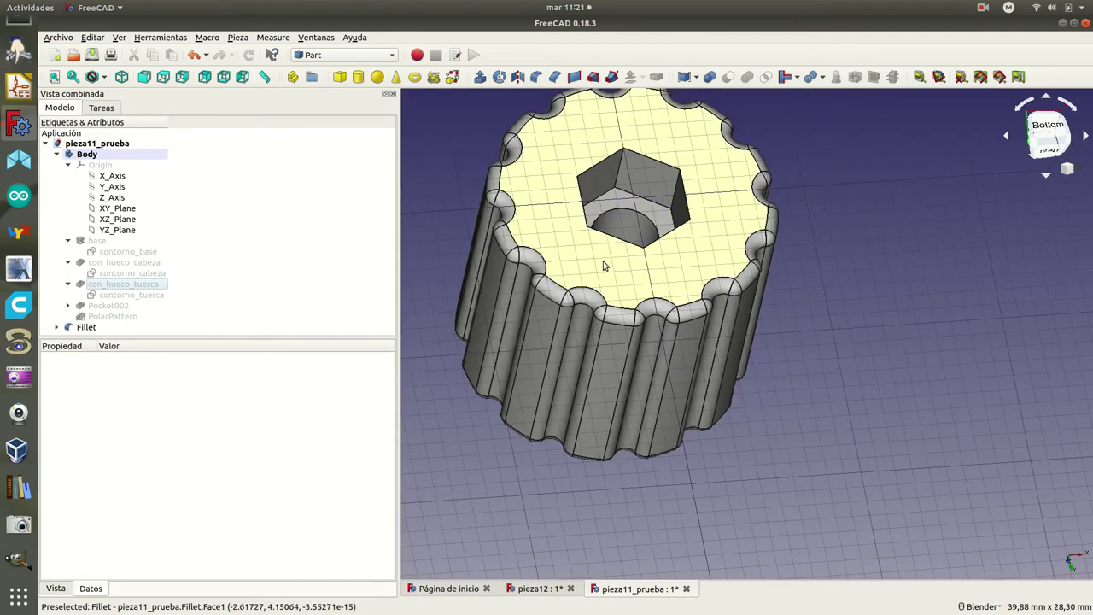
mouse_move(604, 261)
middle_mouse_down()
mouse_move(635, 333)
mouse_move(850, 126)
mouse_move(897, 233)
mouse_move(614, 312)
mouse_move(556, 229)
middle_mouse_up()
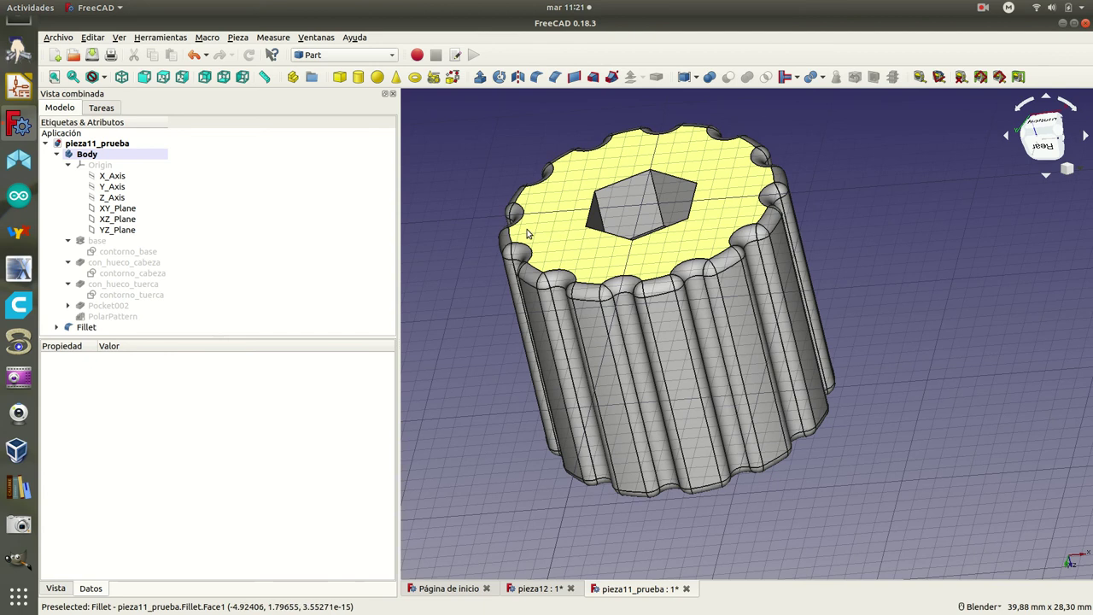
scroll(453, 225, "down", 2)
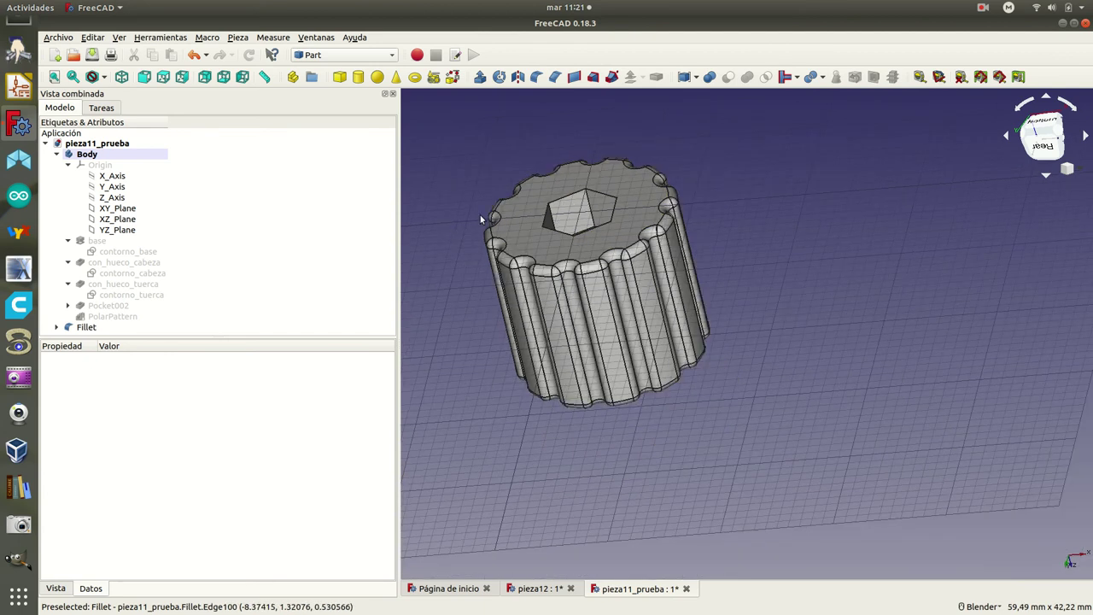
left_click(984, 8)
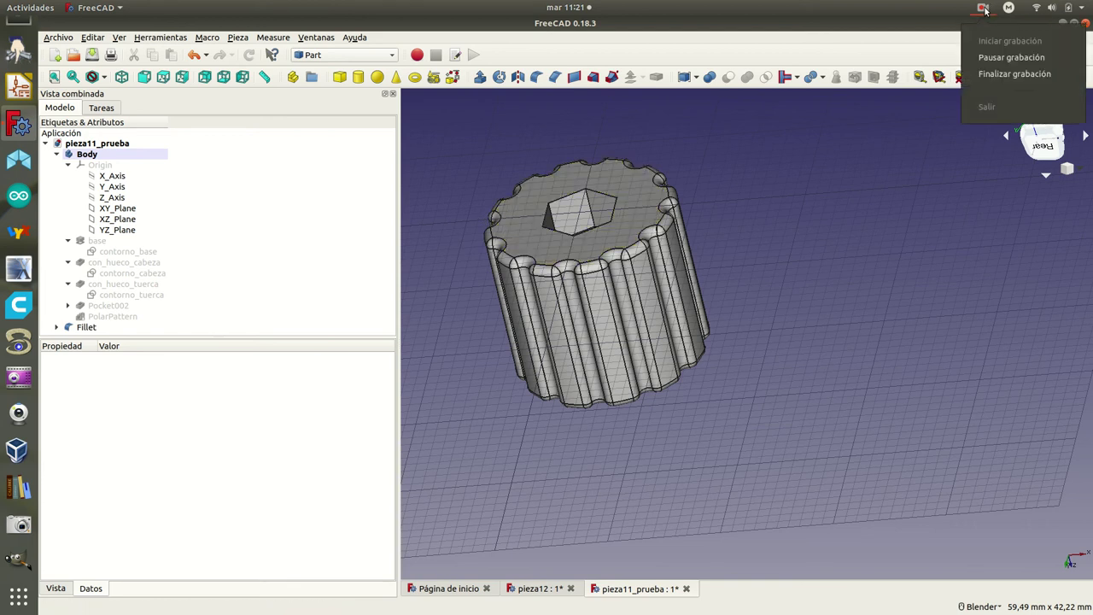